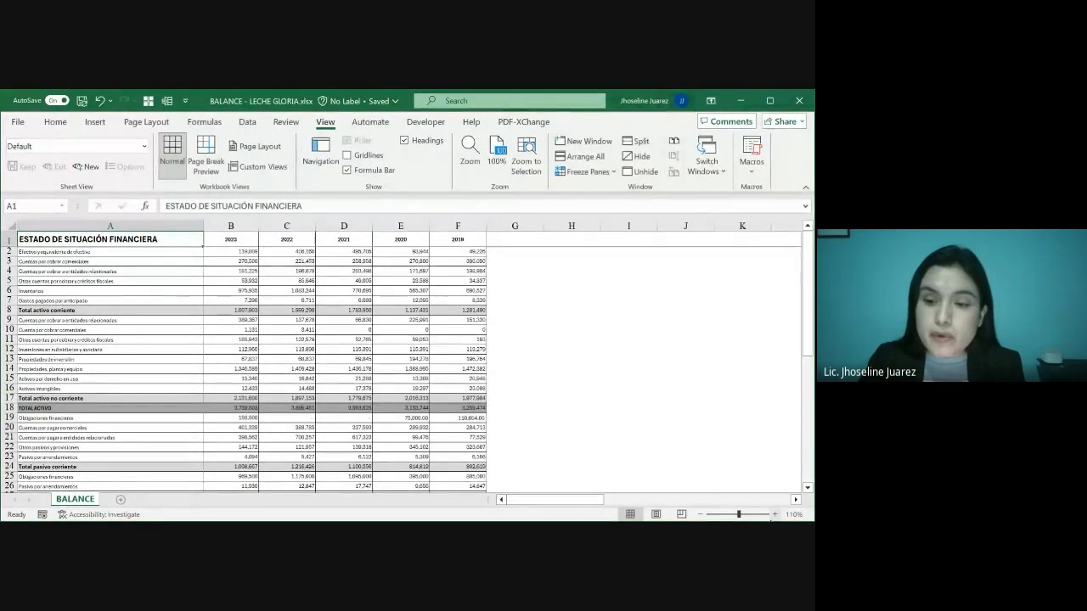
Set the BALANCE worksheet zoom to 150%.
left_click(773, 514)
left_click(774, 514)
left_click(773, 515)
left_click(773, 515)
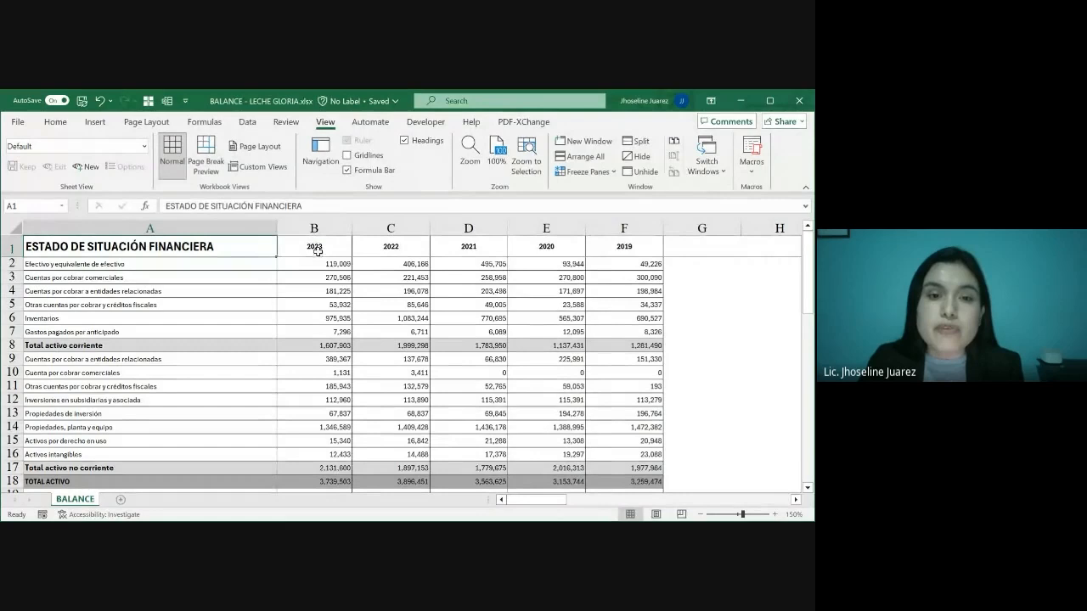
Review the year headings from 2023 to 2019, the current asset rows 2 to 7 and the Total activo corriente row.
left_click_drag(314, 247, 595, 250)
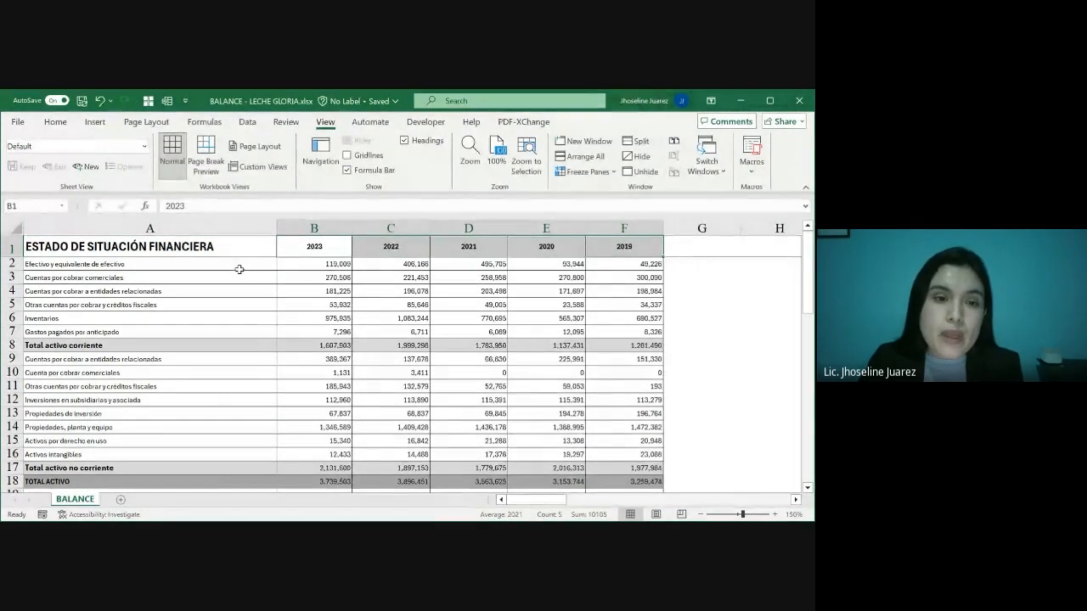
left_click(56, 266)
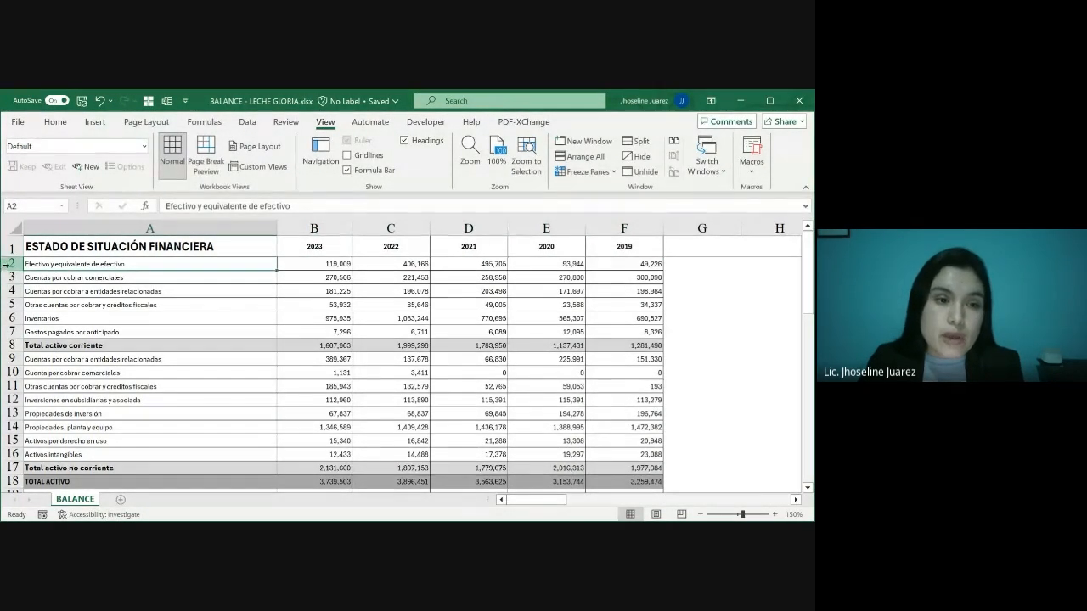
left_click_drag(6, 265, 10, 330)
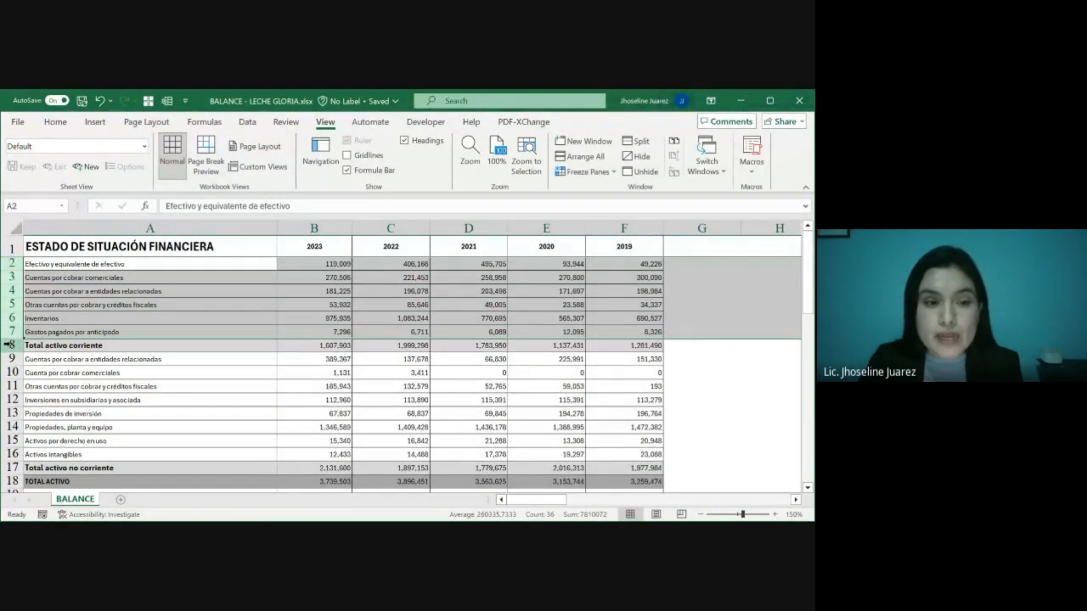
left_click(9, 345)
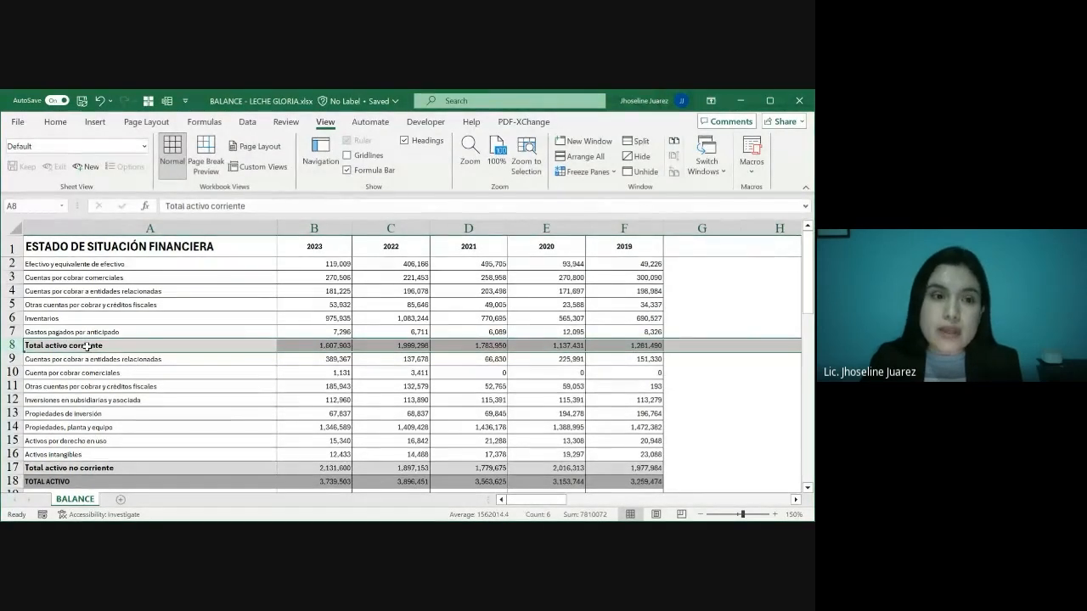
Examine each current asset account from Efectivo y equivalente de efectivo to Gastos pagados por anticipado, including the 2023 Inventarios amount.
left_click(134, 264)
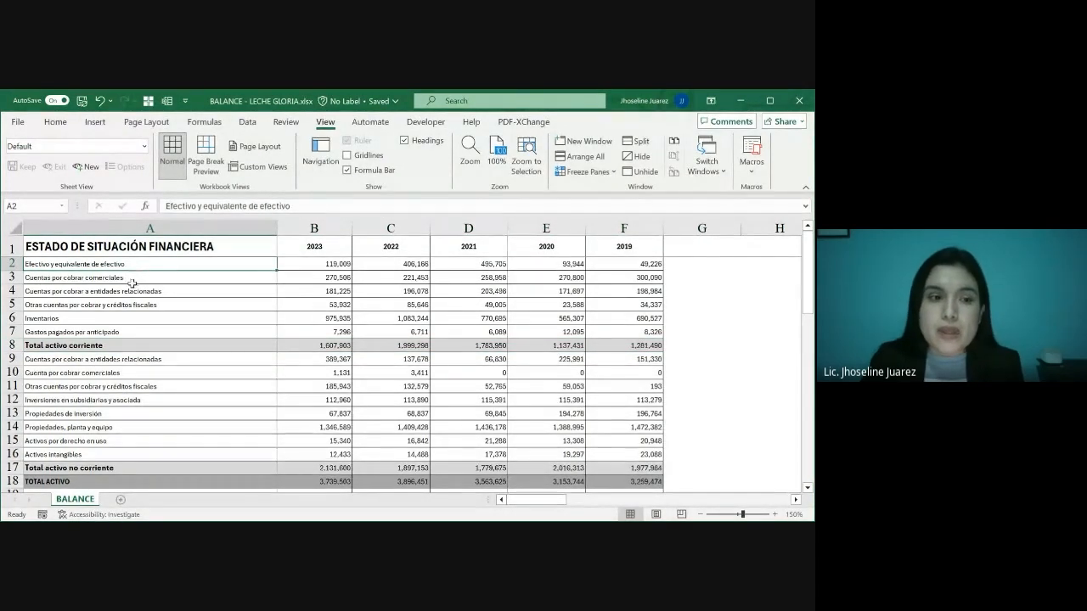
left_click(128, 278)
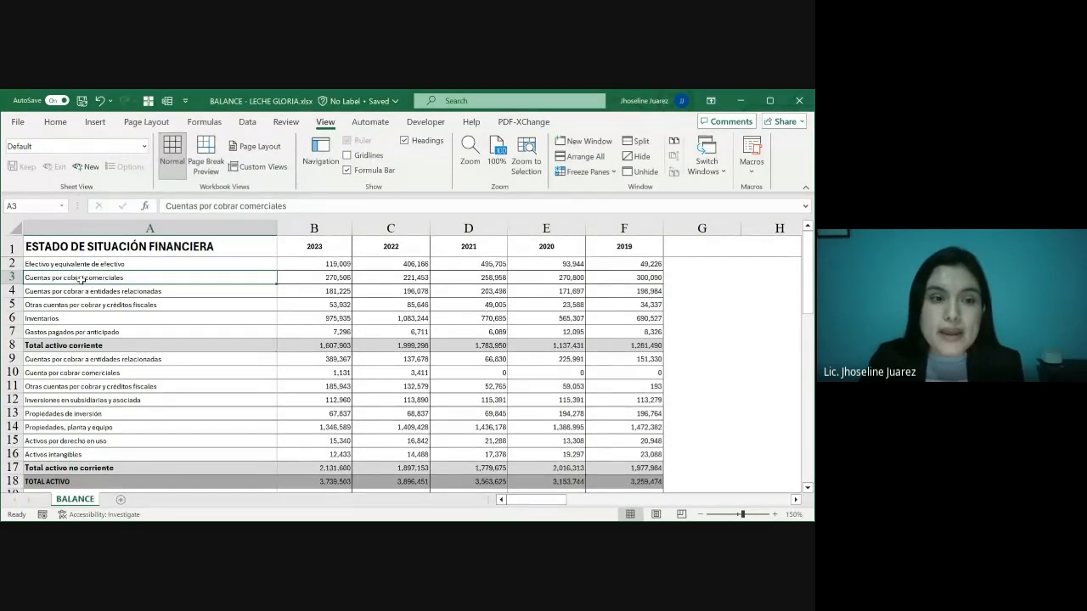
left_click(152, 292)
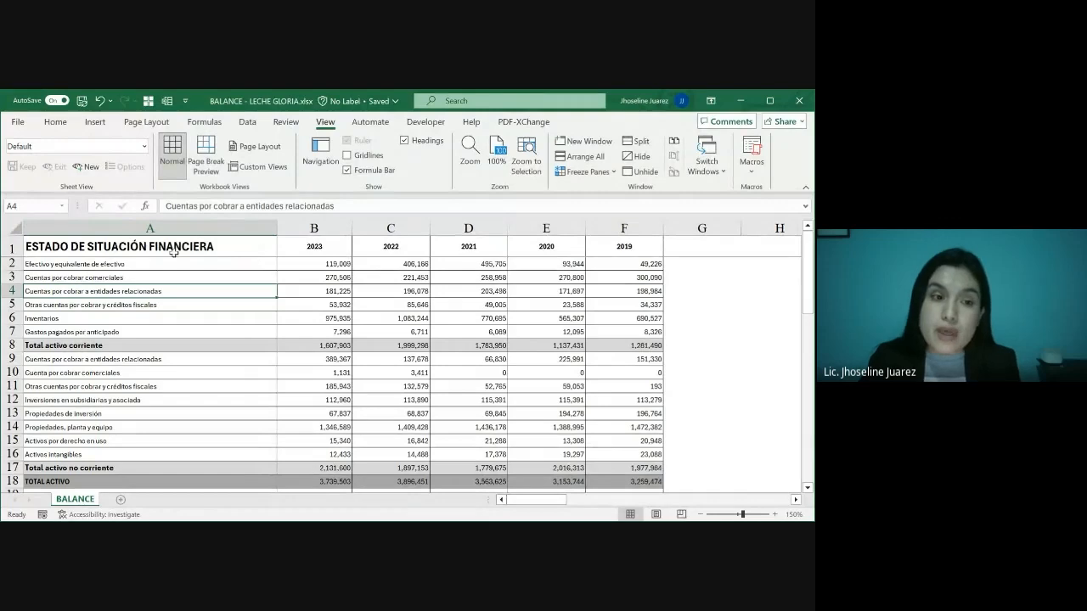
left_click(133, 308)
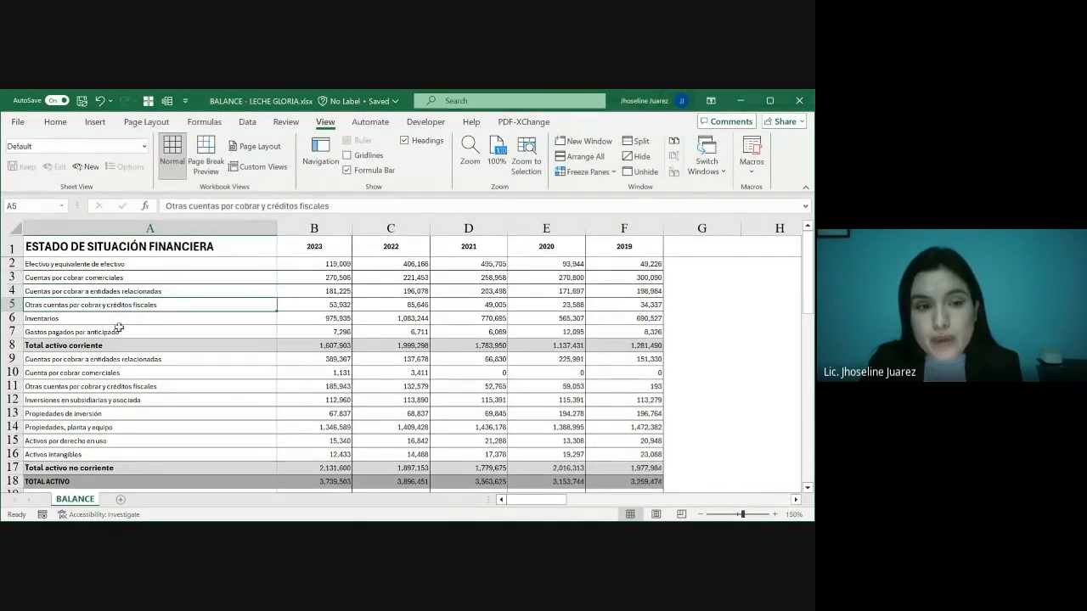
left_click(125, 318)
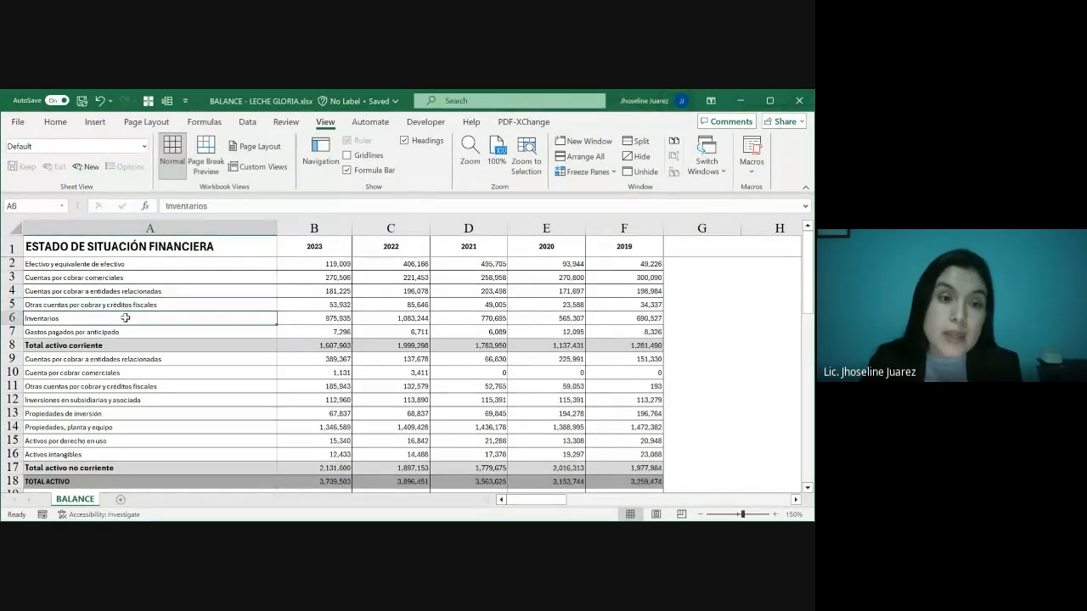
left_click(309, 320)
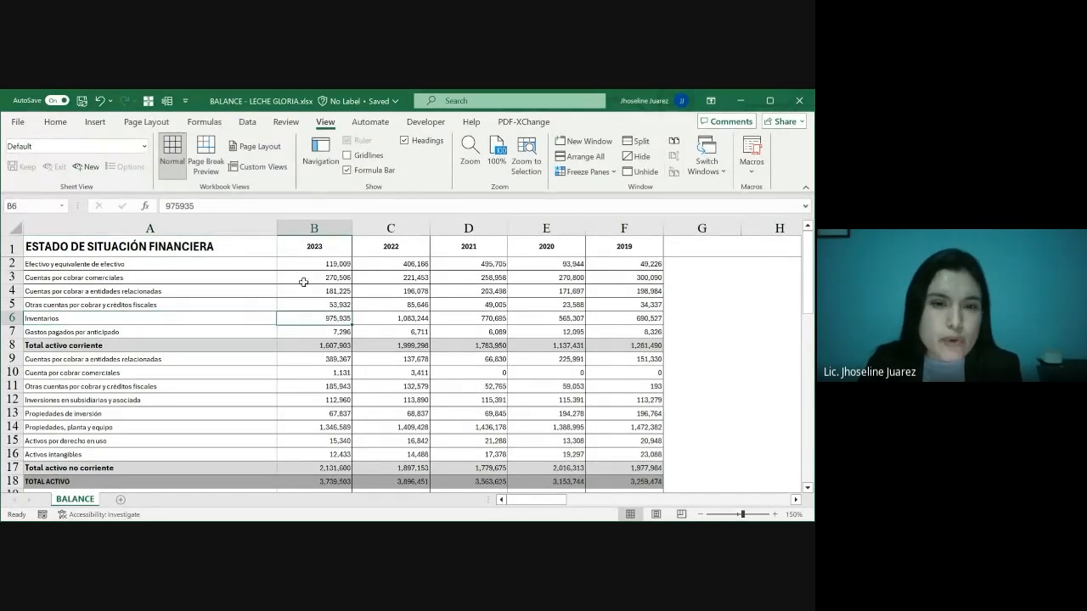
left_click_drag(194, 317, 304, 315)
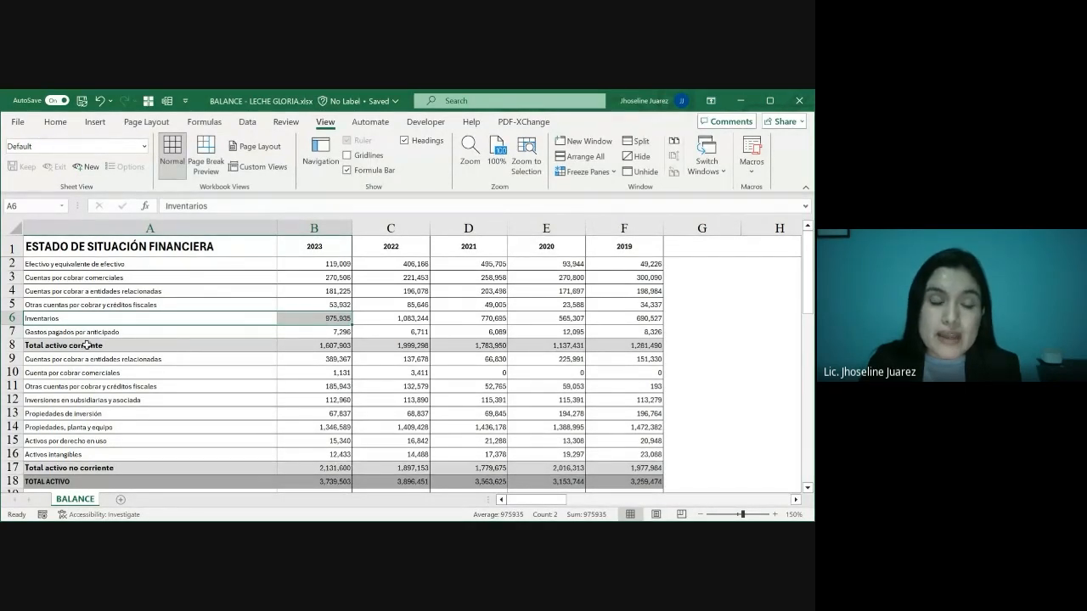
left_click(179, 328)
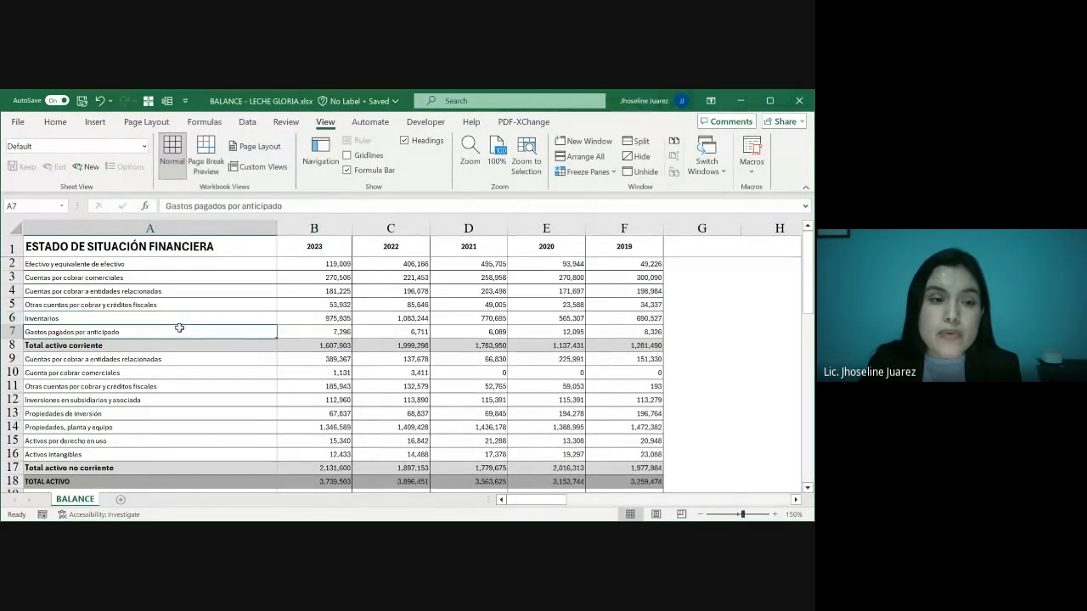
left_click(290, 333)
Examine the non-current assets, summing the 2023 amounts in B9:B16 and checking Propiedades, planta y equipo.
scroll(311, 330, "down", 1)
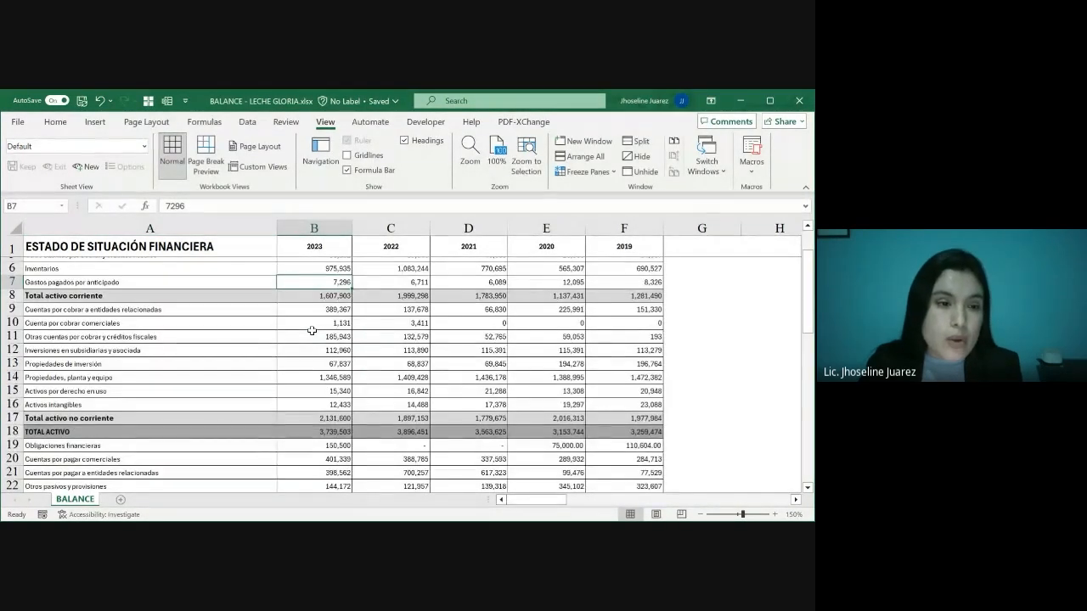
scroll(209, 342, "down", 2)
left_click(204, 317)
scroll(204, 316, "up", 2)
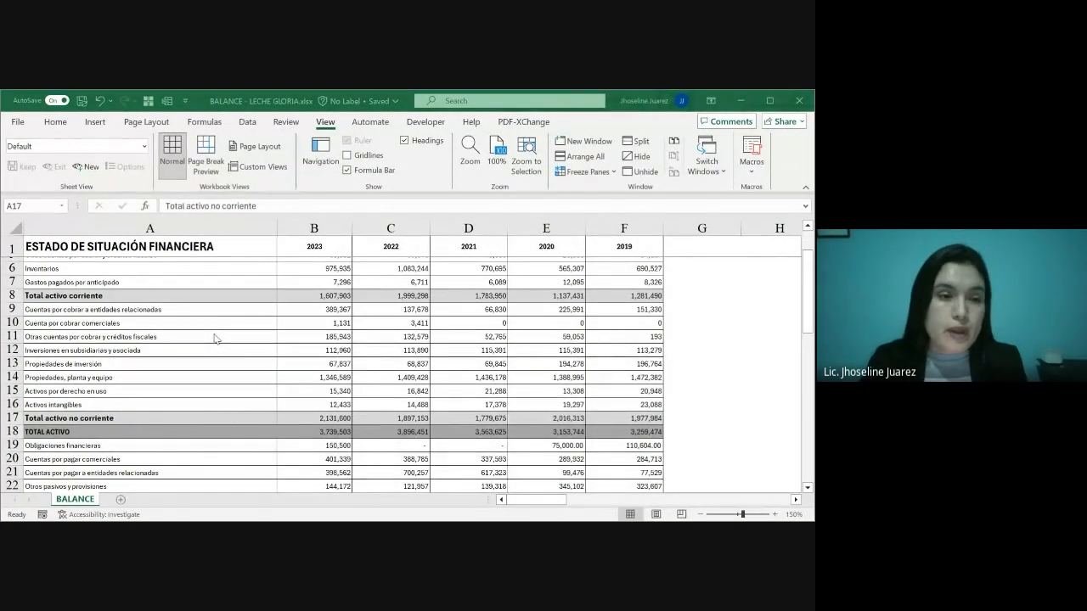
left_click(214, 335)
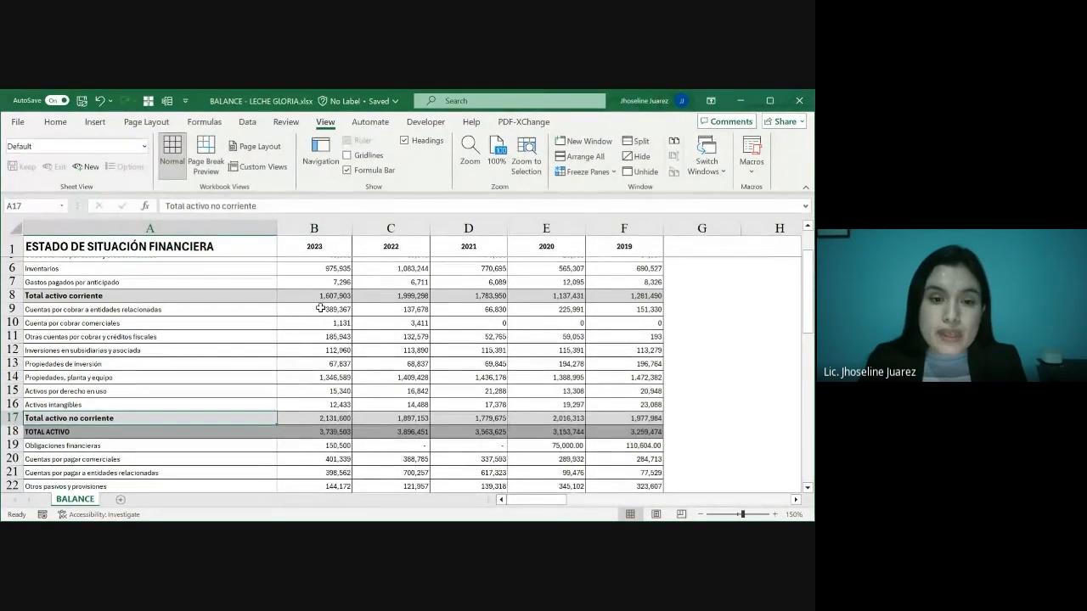
left_click_drag(315, 309, 319, 404)
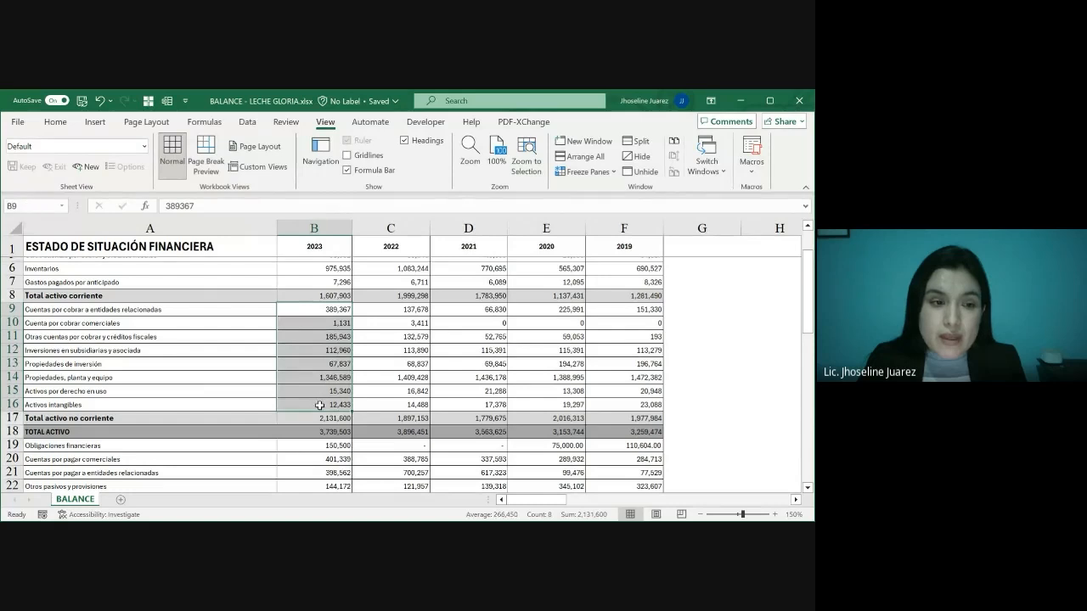
left_click(179, 382)
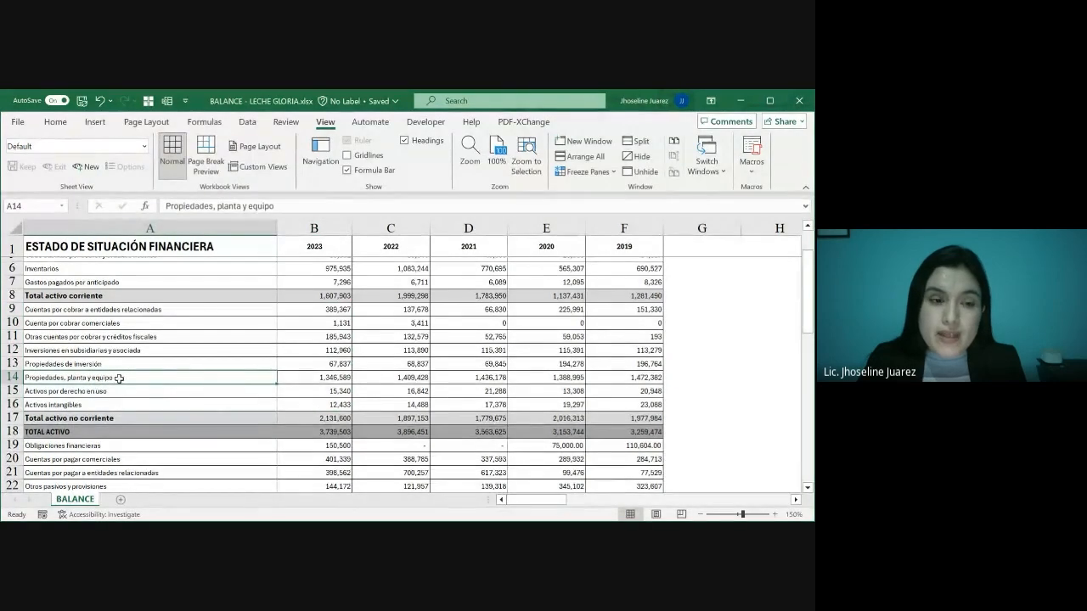
left_click(327, 375)
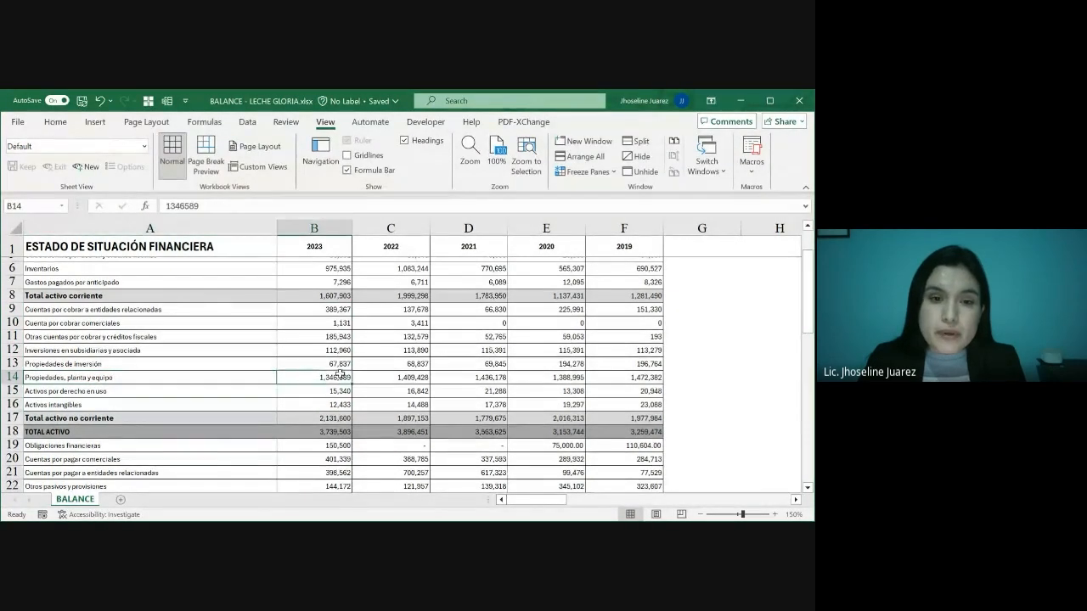
Examine the current liability accounts from Obligaciones financieras to Pasivo por arrendamientos.
scroll(316, 374, "down", 2)
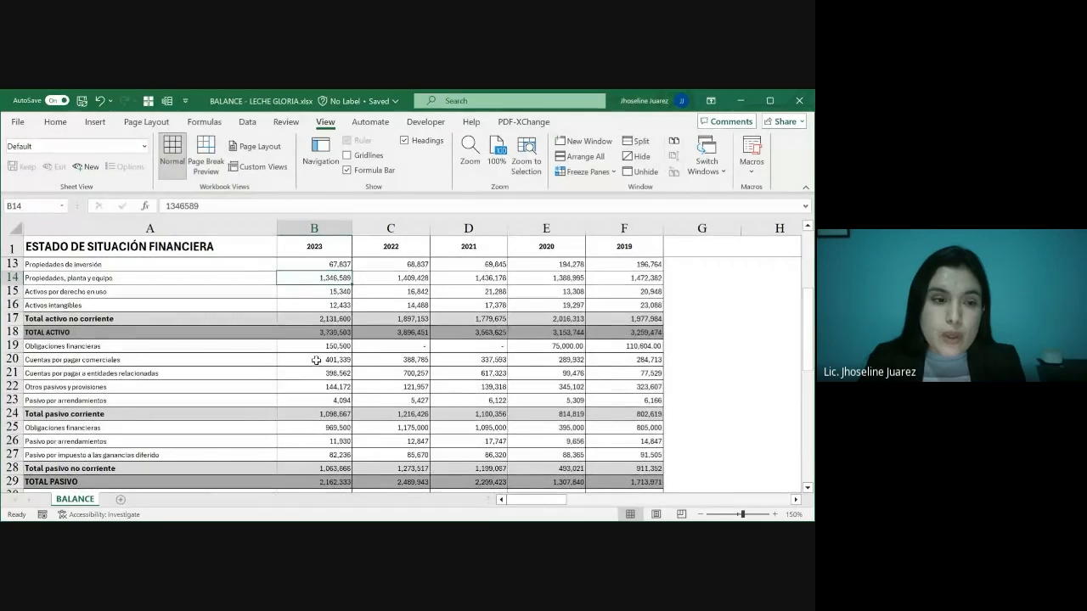
scroll(319, 349, "down", 1)
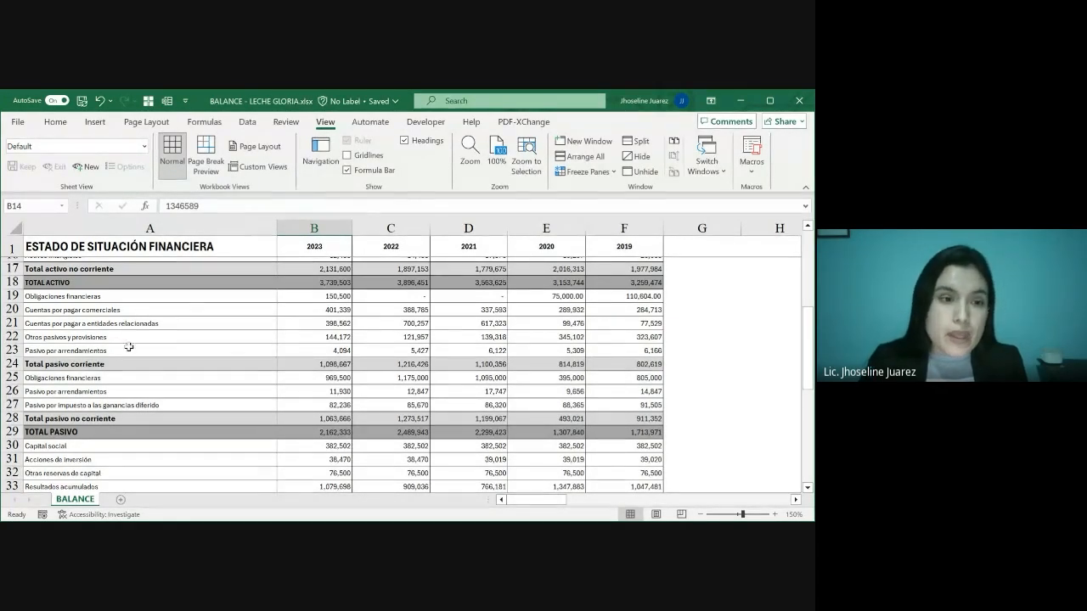
left_click(203, 298)
left_click(193, 313)
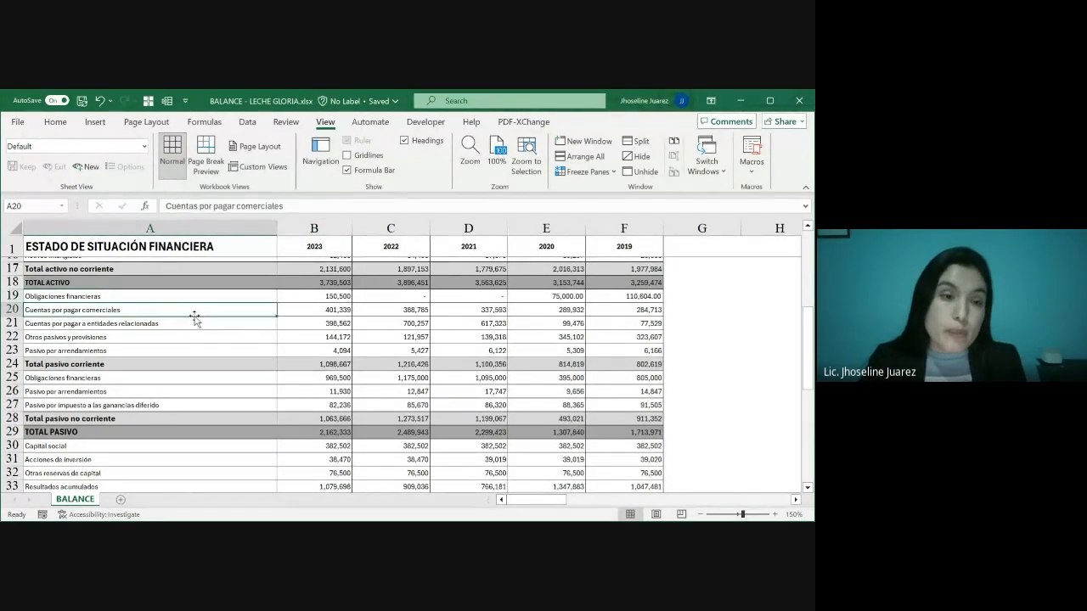
left_click(189, 324)
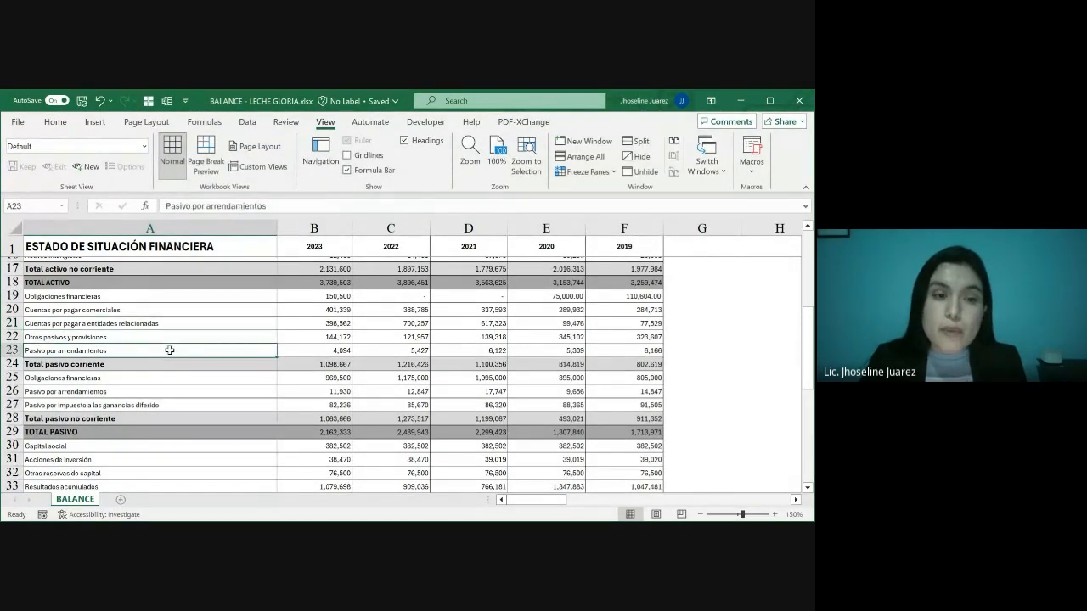
left_click(185, 338)
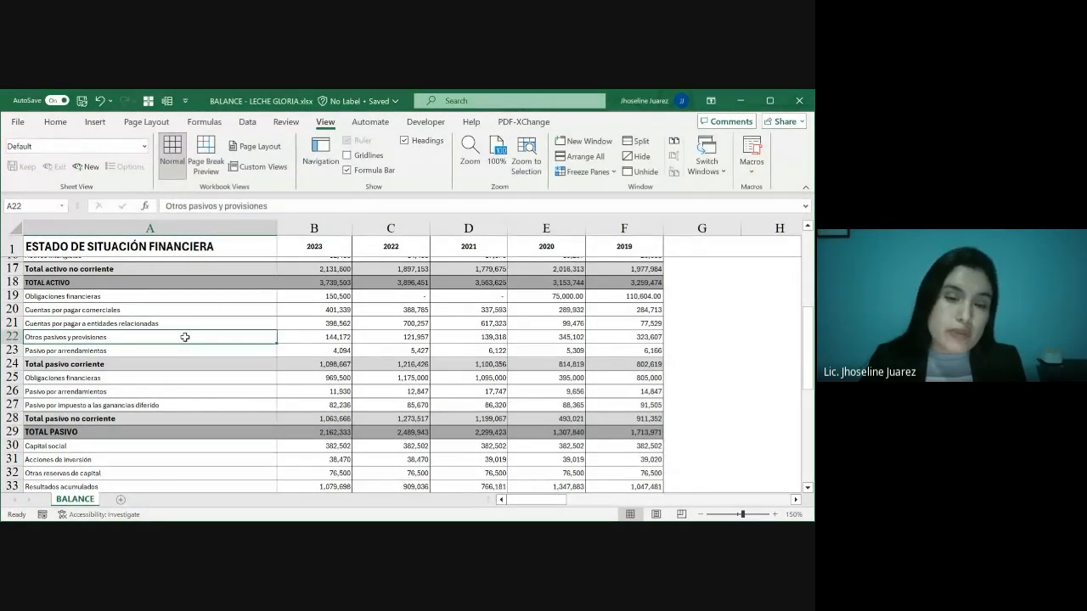
Examine the equity accounts from Capital social to Resultados acumulados, summing the 2023 amounts in B30:B33 and checking TOTAL PATRIMONIO.
scroll(195, 371, "down", 2)
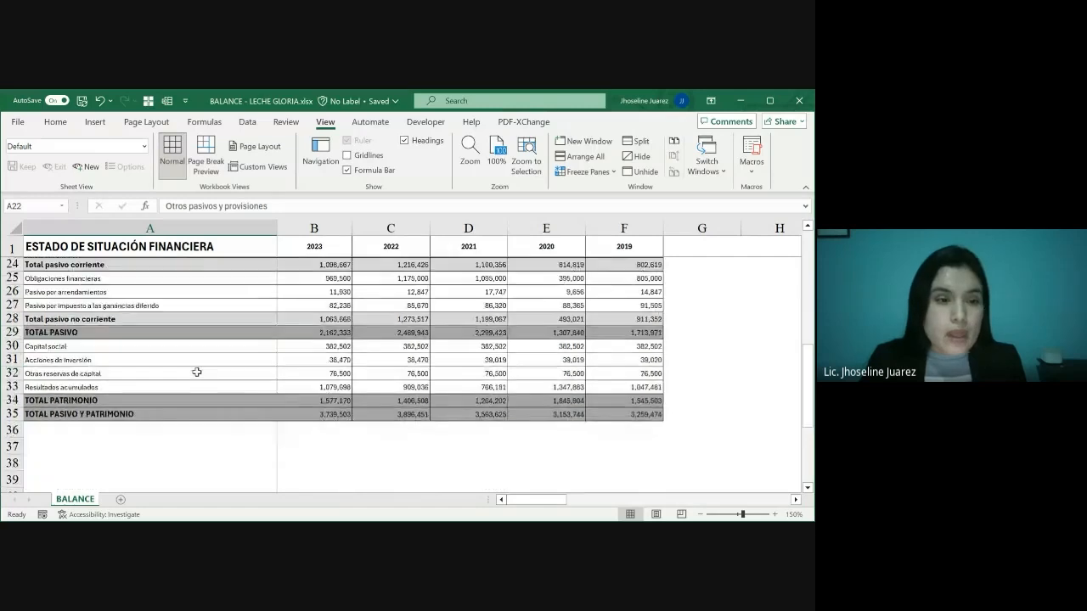
left_click(121, 349)
scroll(115, 348, "down", 1)
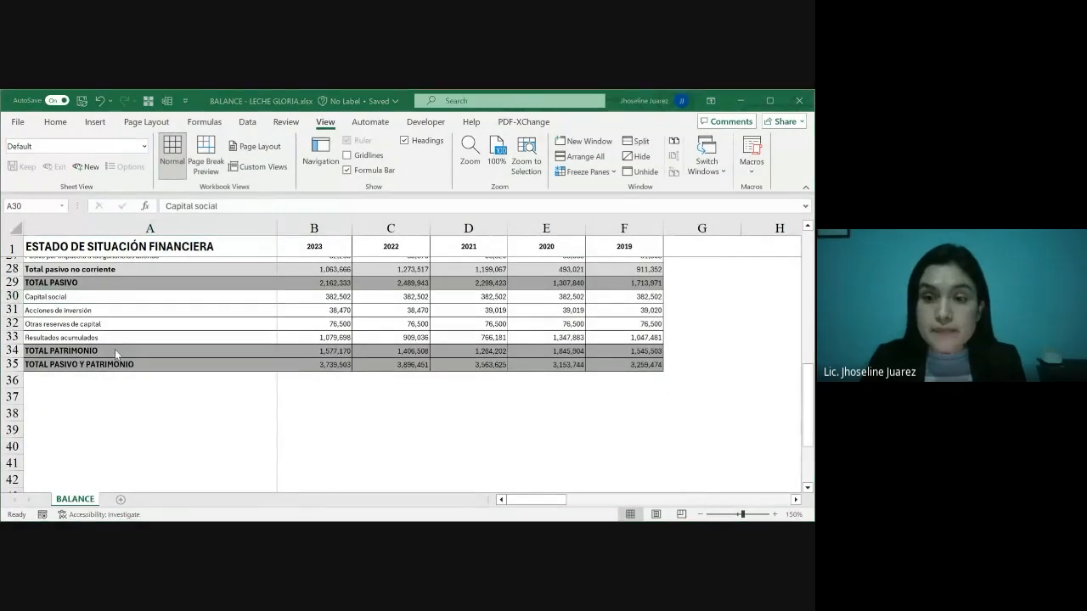
left_click(115, 350)
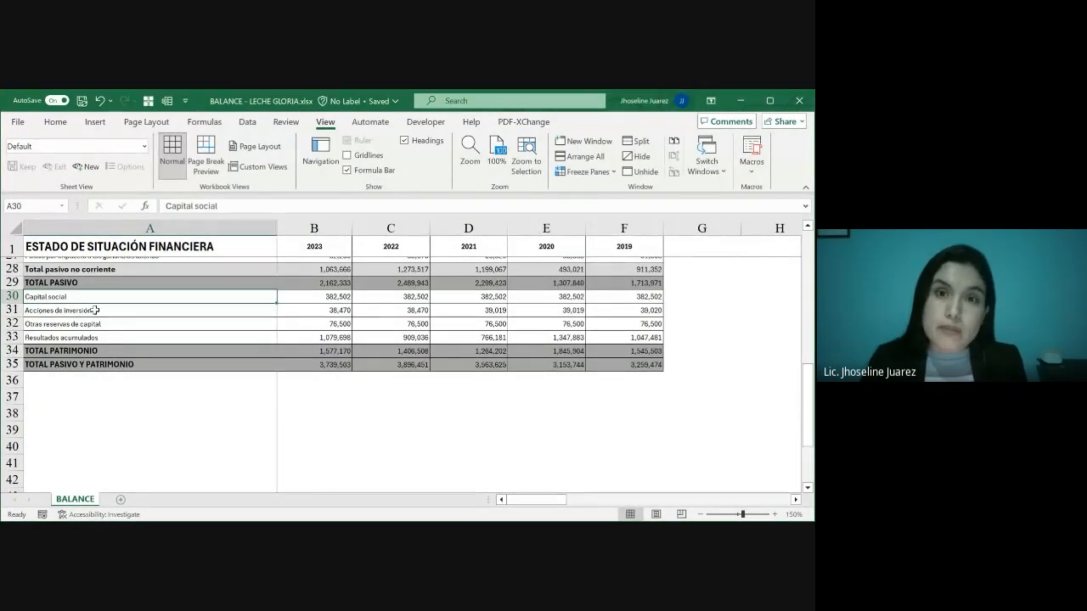
left_click(114, 320)
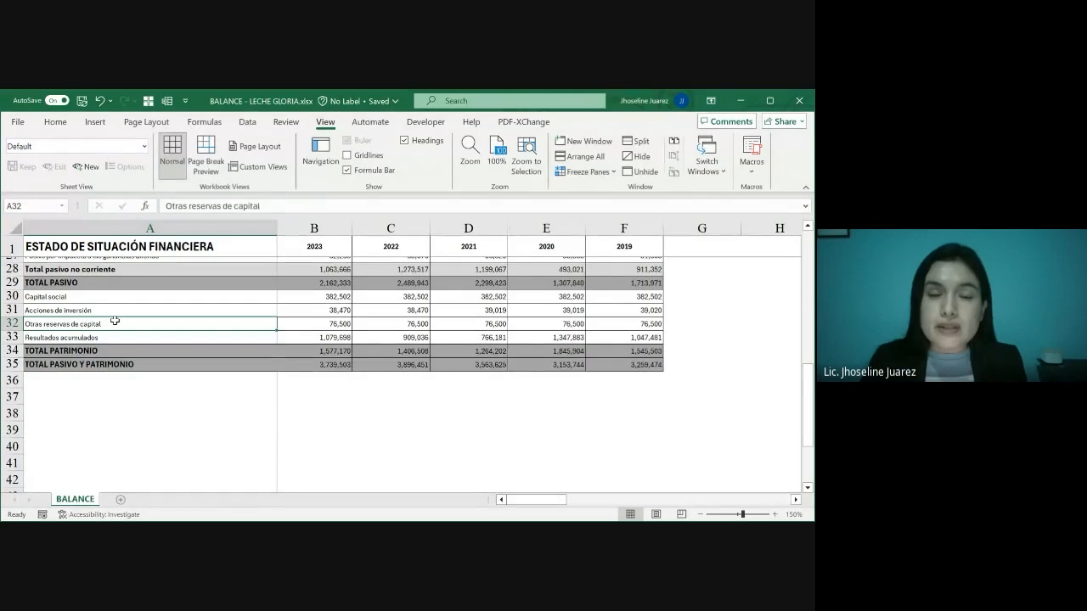
left_click(109, 339)
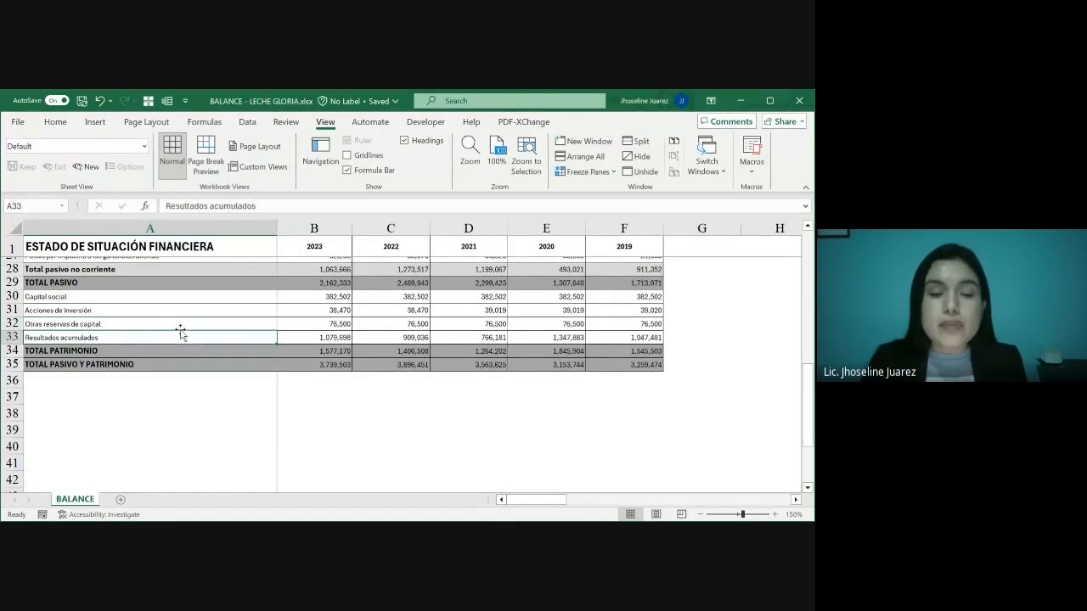
scroll(204, 342, "up", 1)
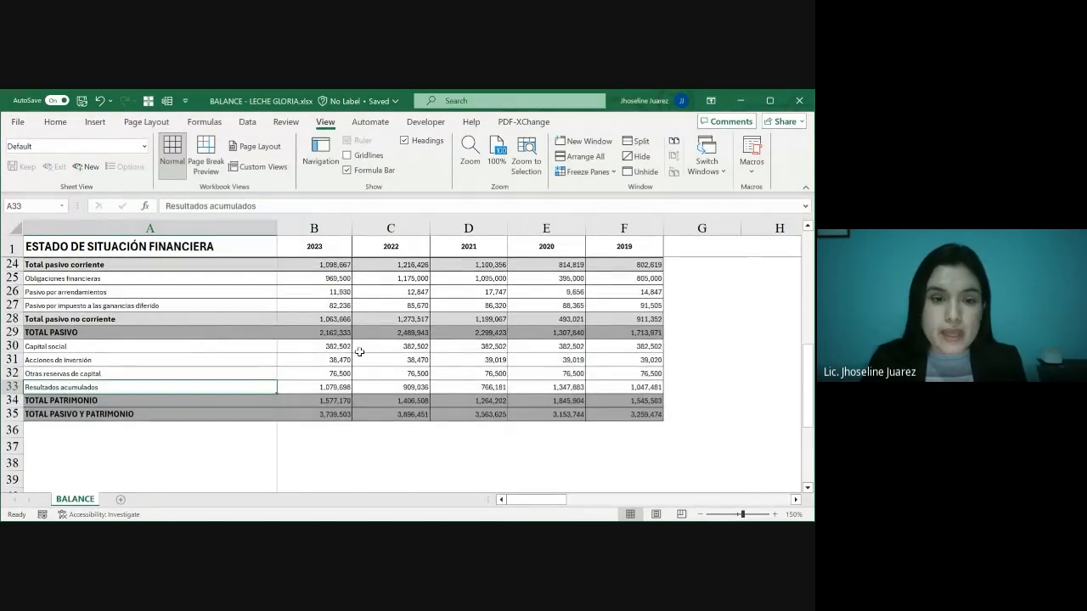
left_click_drag(337, 347, 337, 382)
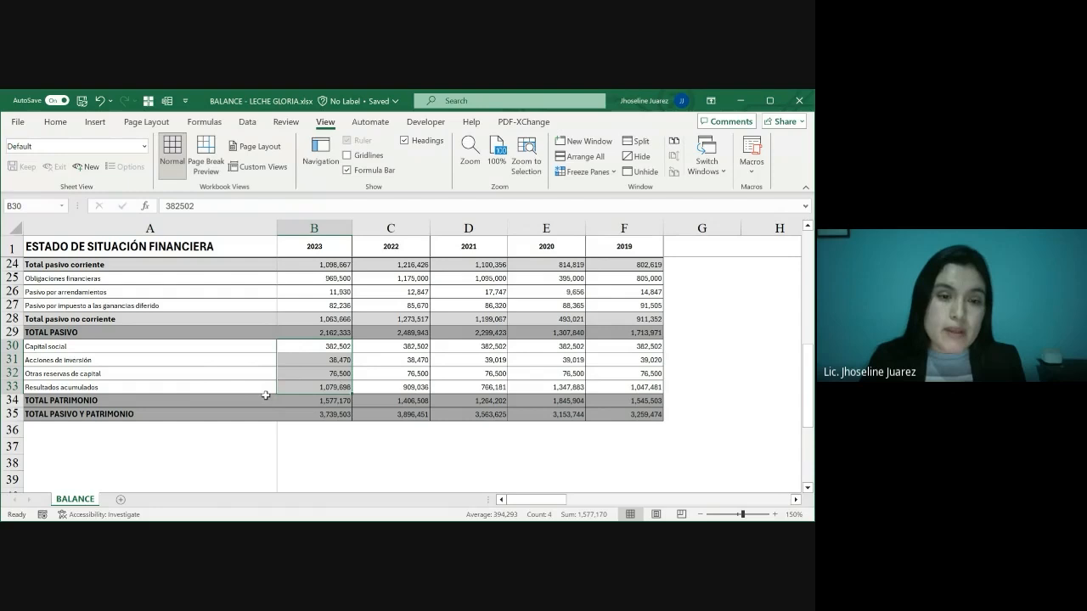
left_click_drag(264, 387, 316, 387)
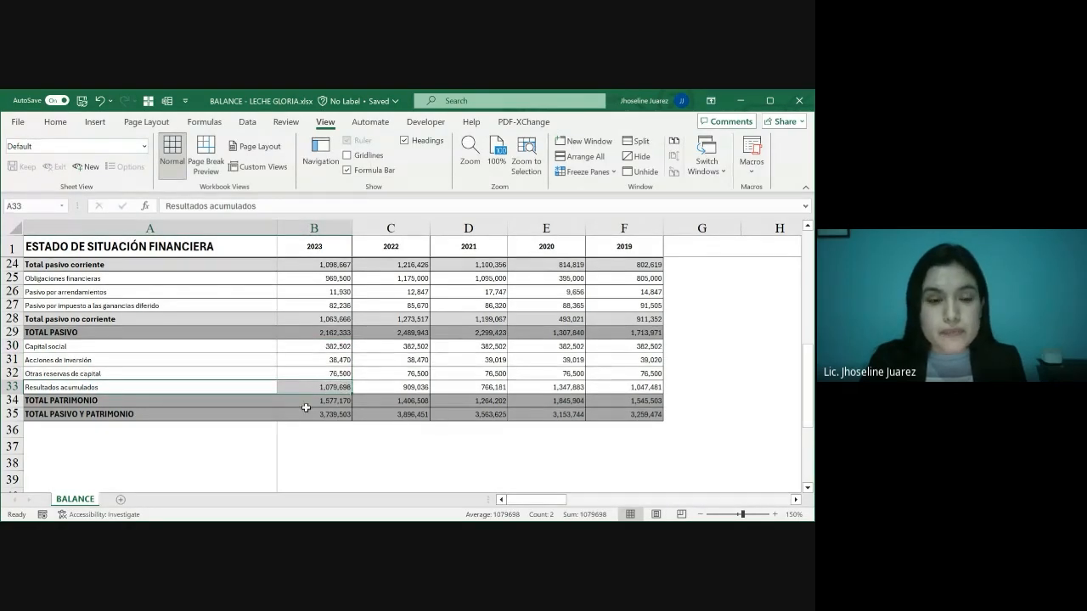
left_click(316, 401)
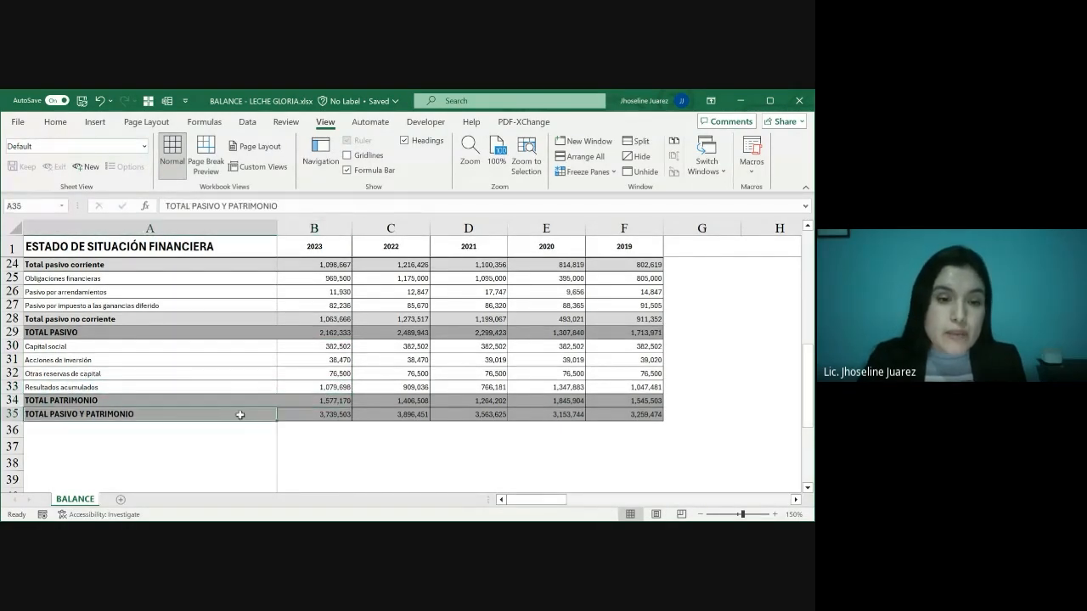
Compare the TOTAL PASIVO Y PATRIMONIO row, particularly its 2023 amount, with TOTAL ACTIVO.
left_click(7, 415)
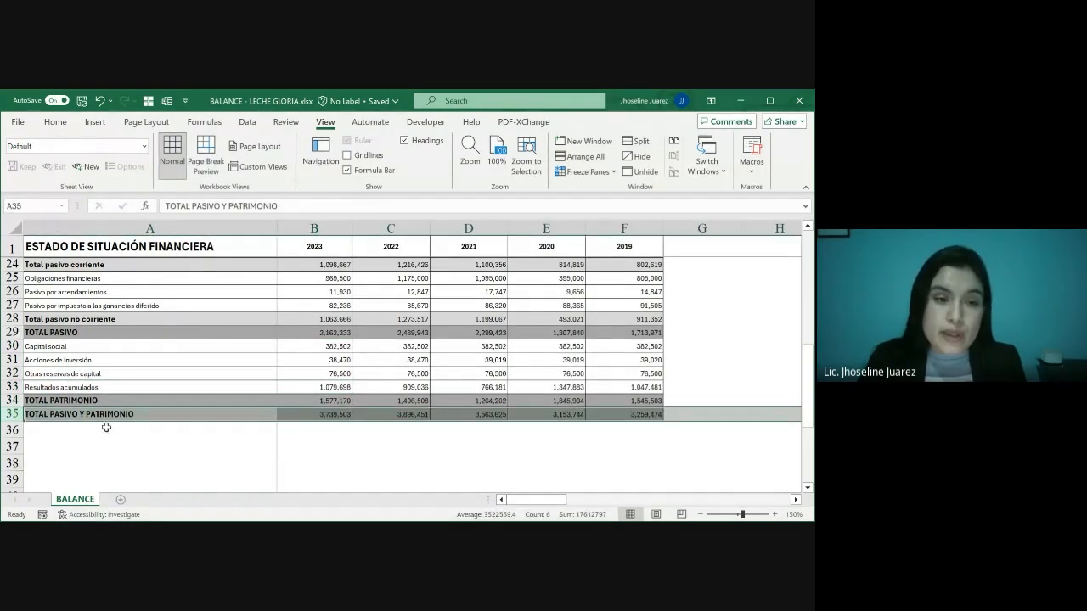
left_click(311, 413)
scroll(200, 391, "up", 5)
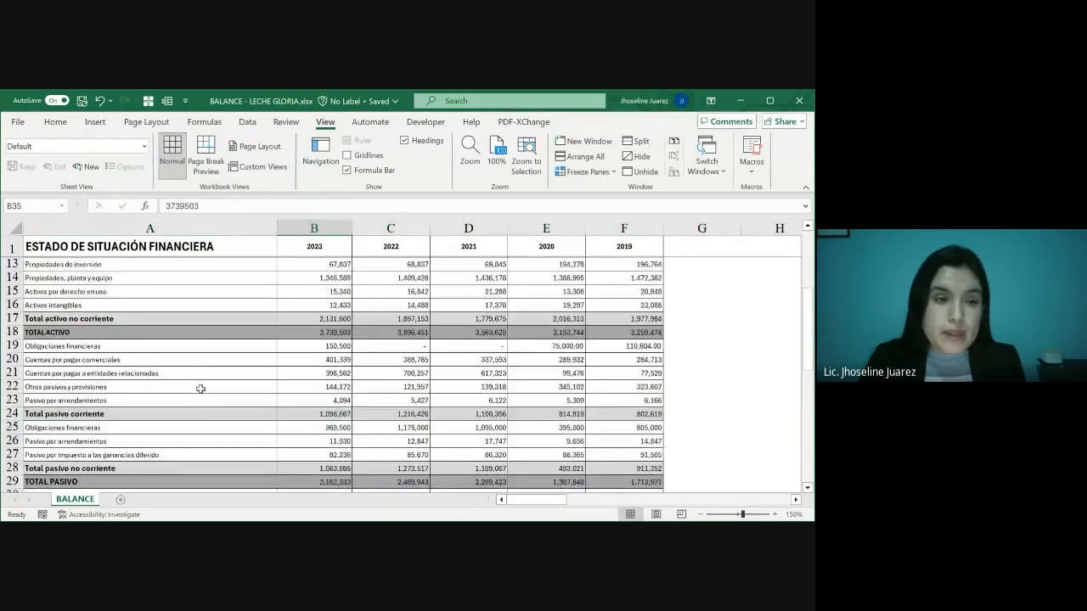
Review the TOTAL ACTIVO row across 2019–2023 and return to the ESTADO DE SITUACIÓN FINANCIERA heading and the current asset accounts.
left_click(13, 383)
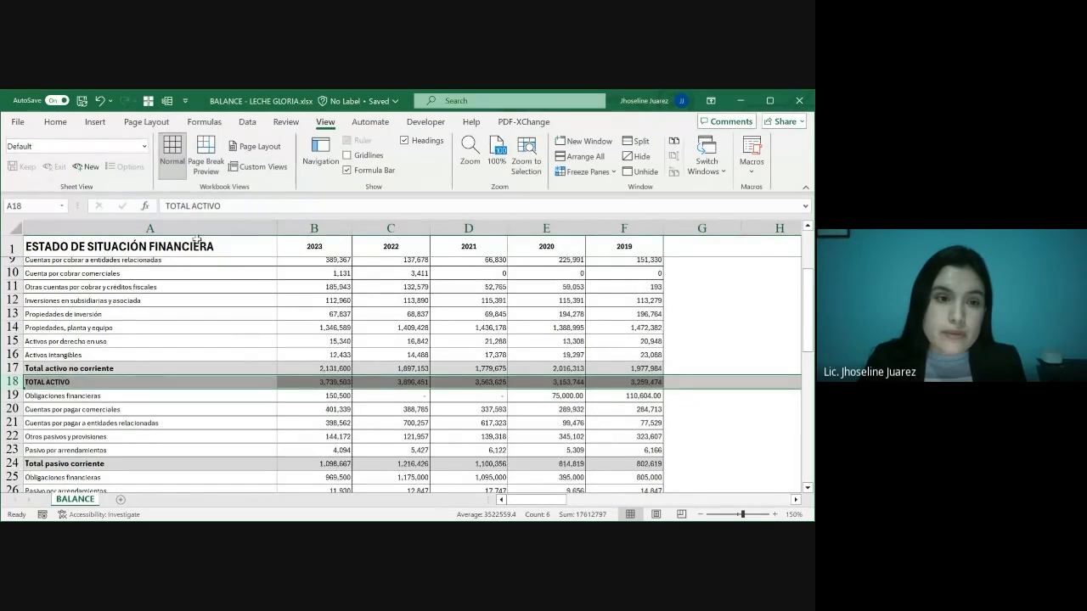
left_click(201, 243)
scroll(254, 345, "up", 3)
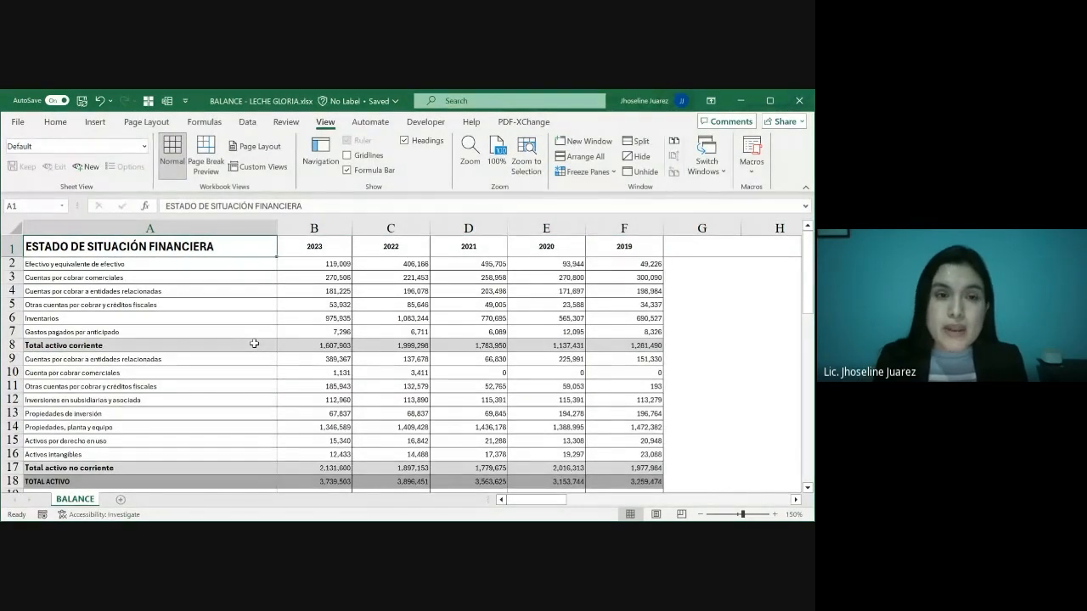
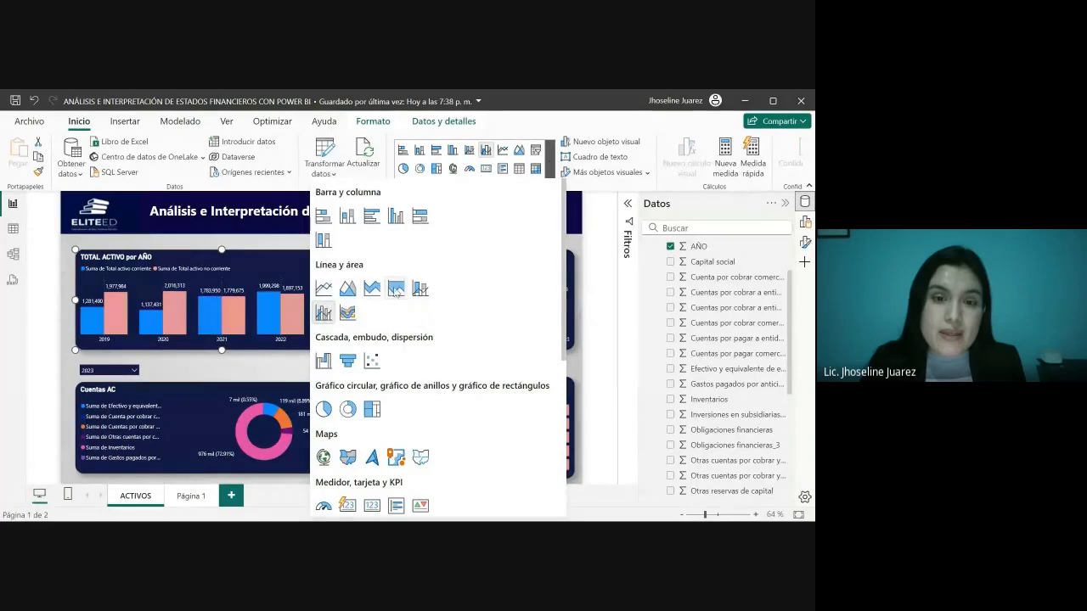
Look through the available visualization types in Power BI, from line and area charts to AI visuals and custom visual options.
scroll(369, 360, "down", 2)
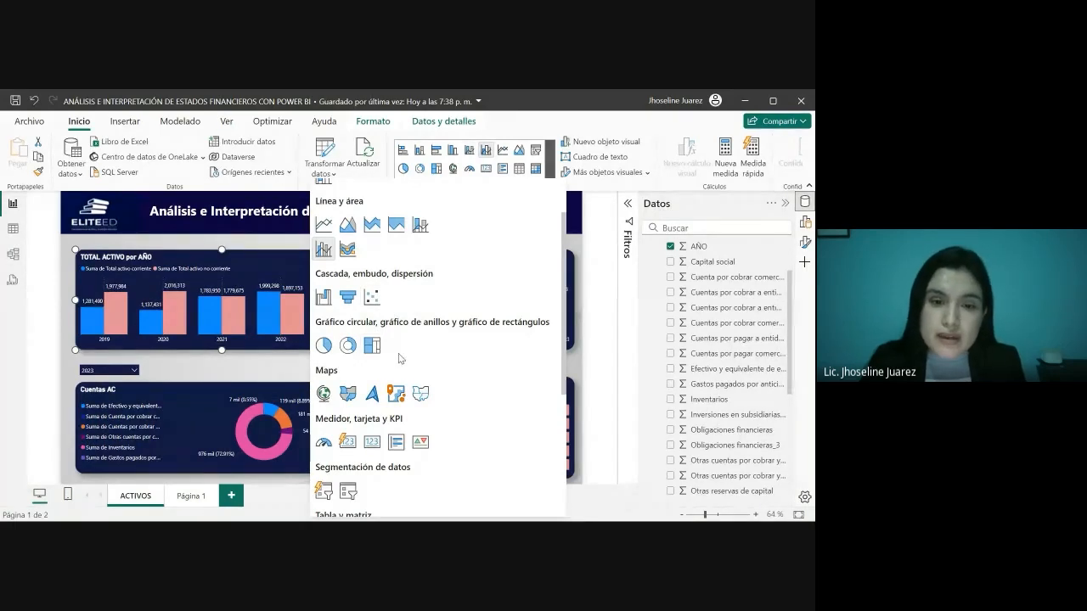
scroll(399, 359, "down", 1)
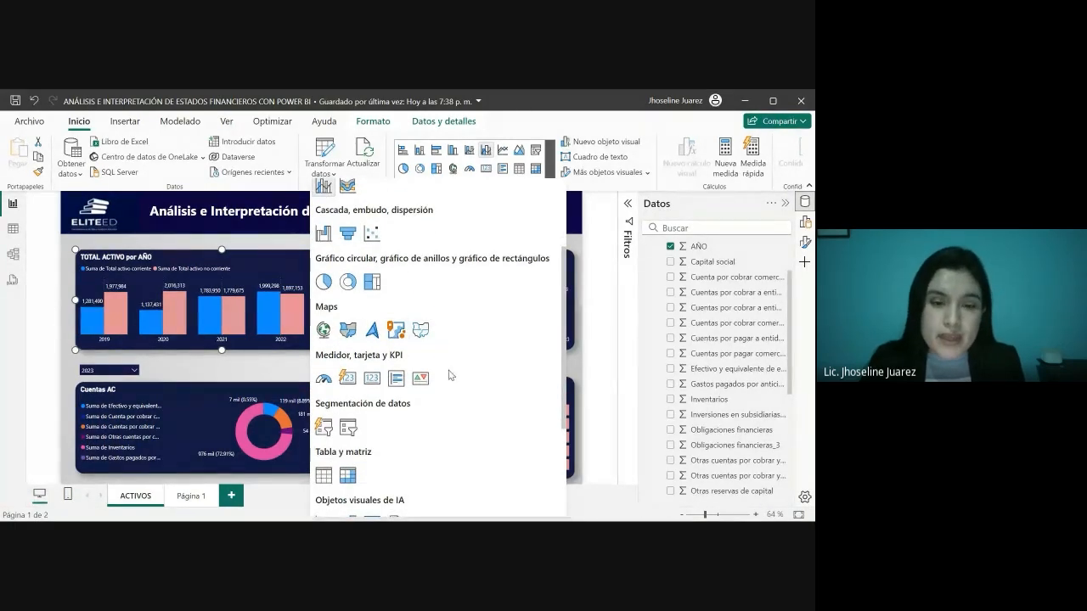
scroll(452, 374, "down", 1)
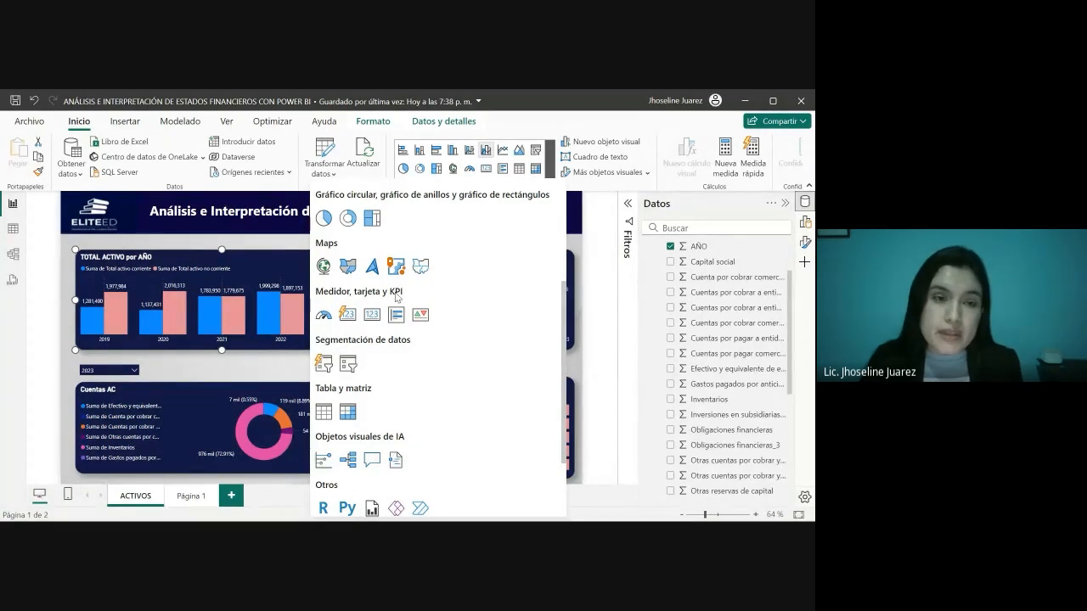
scroll(396, 297, "down", 1)
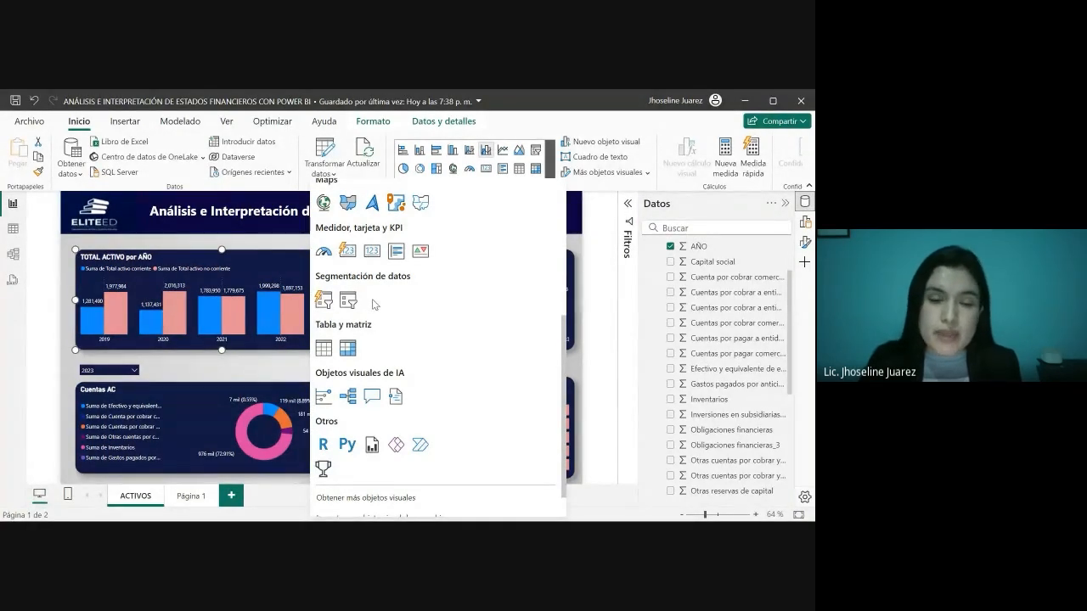
scroll(380, 311, "down", 1)
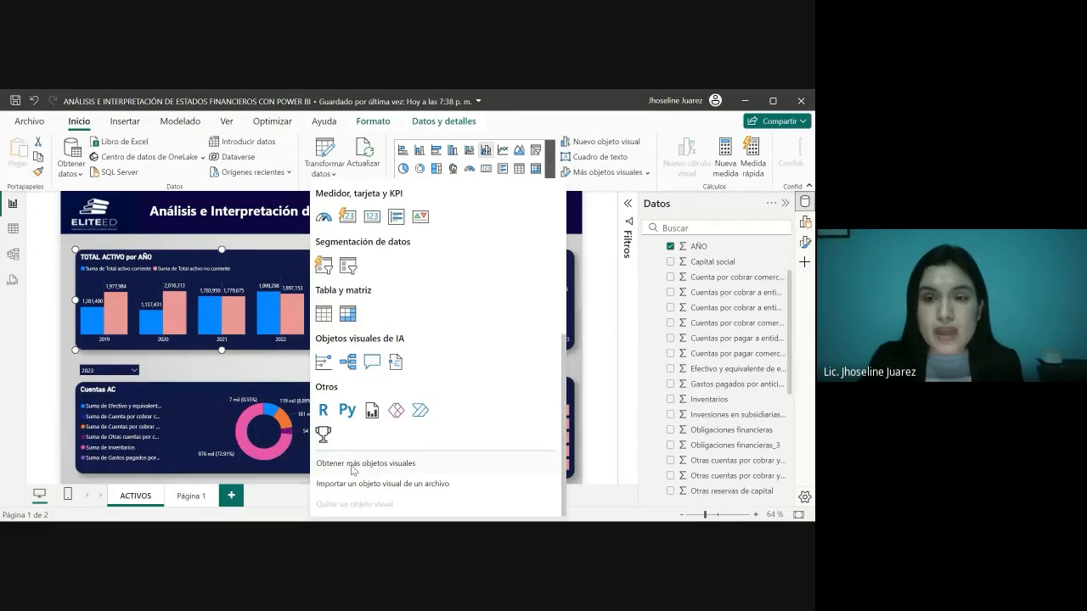
left_click(258, 371)
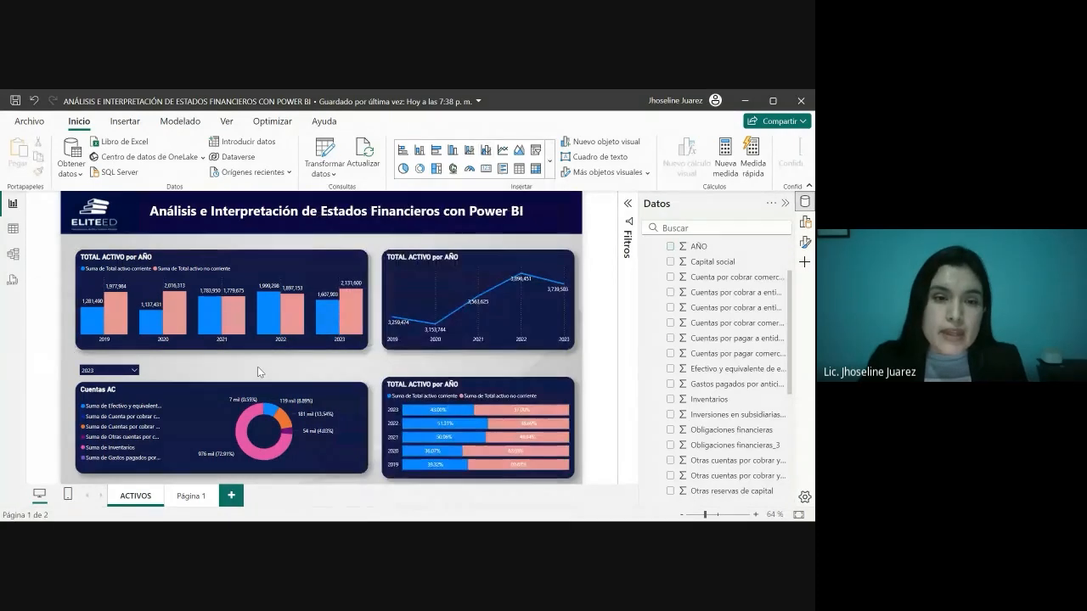
Examine the yearly columns of current and non-current assets and the line chart of total assets for 2019–2023.
left_click(247, 254)
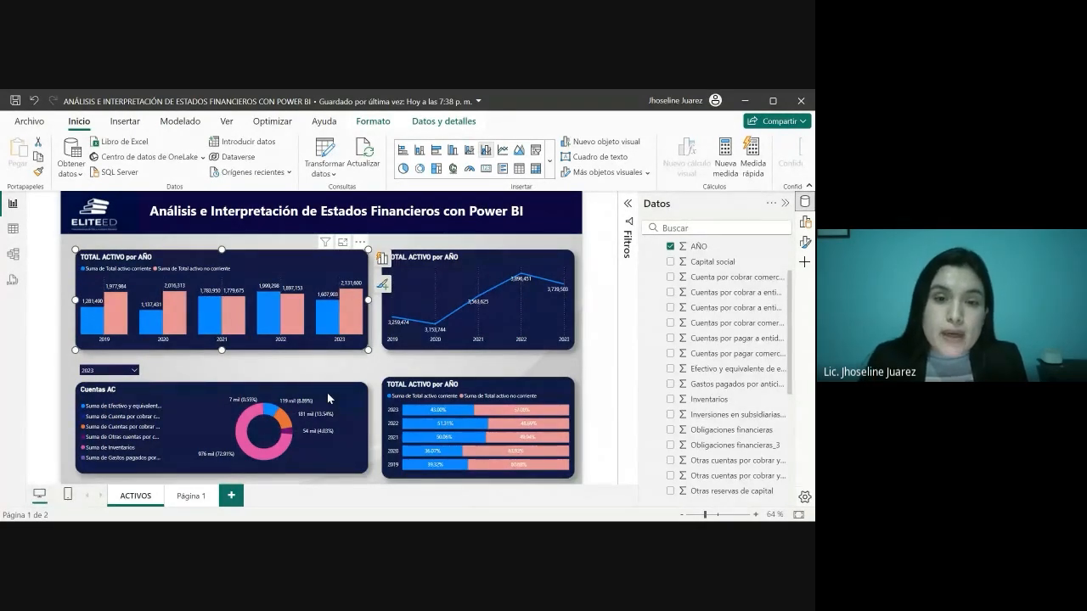
left_click(470, 256)
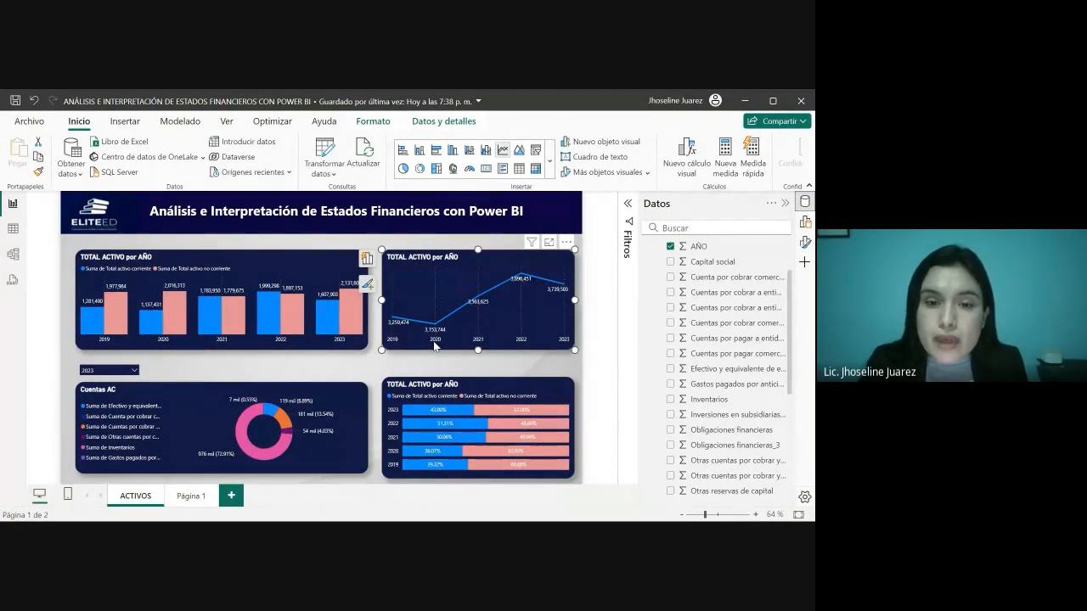
mouse_move(392, 327)
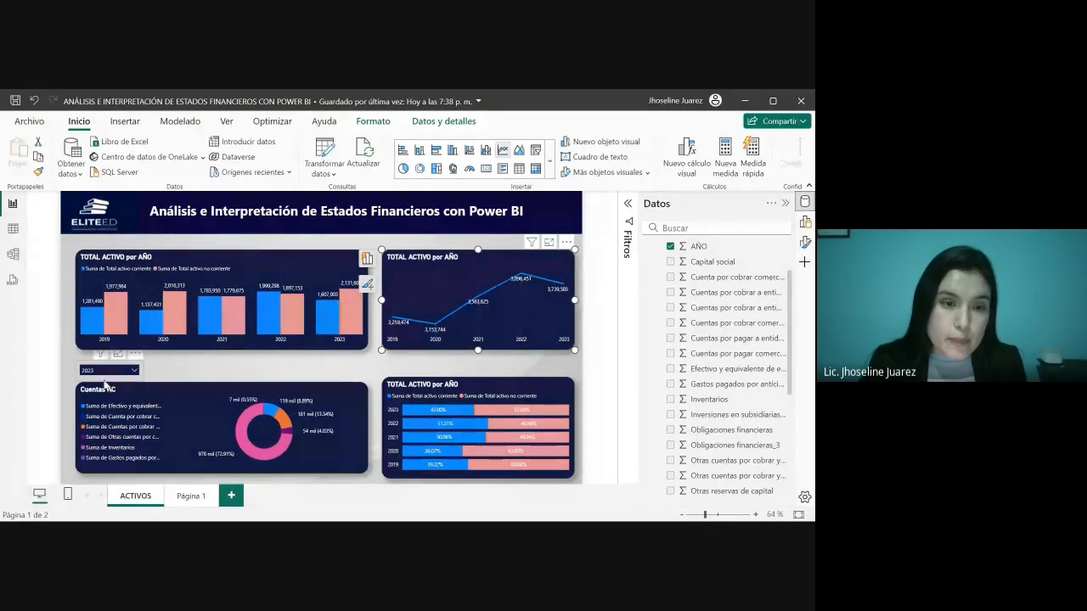
Review the Cuentas AC donut chart and its year filter alongside the two TOTAL ACTIVO por AÑO charts above.
left_click(166, 388)
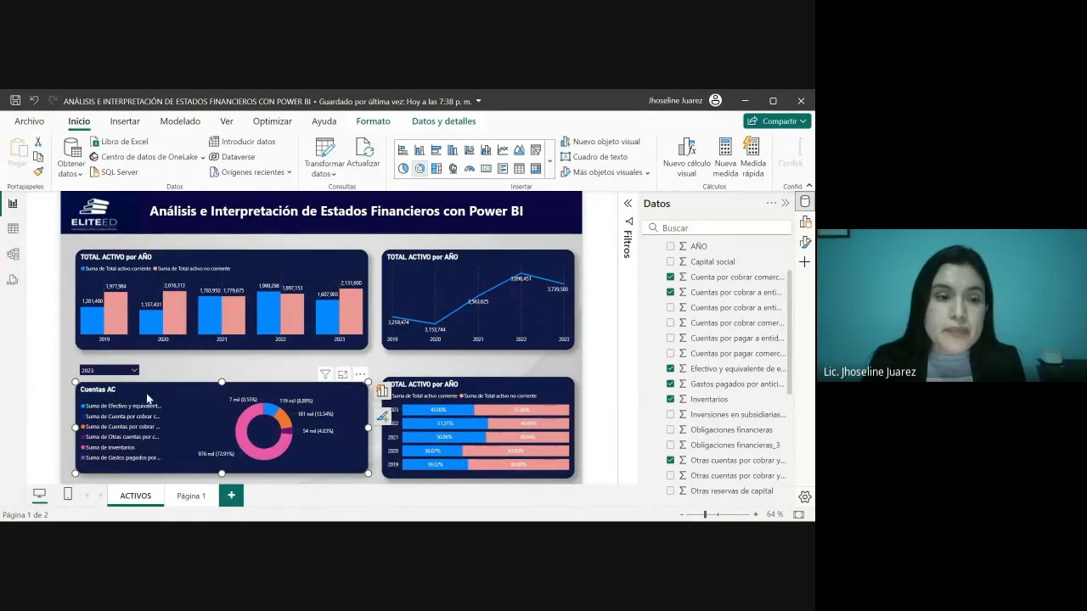
left_click(119, 369)
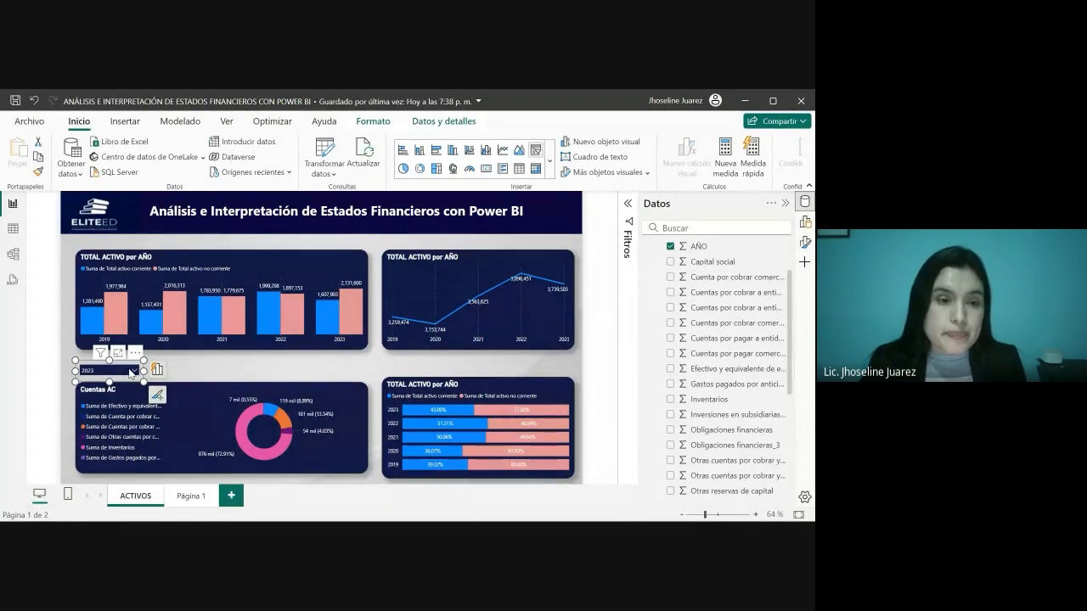
left_click(149, 260)
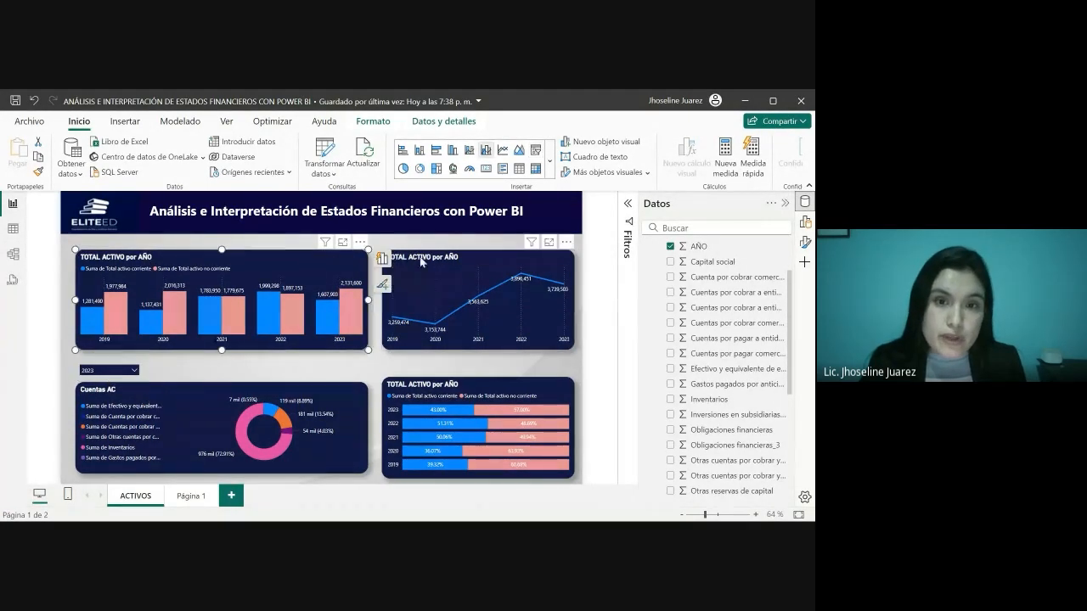
left_click(434, 258)
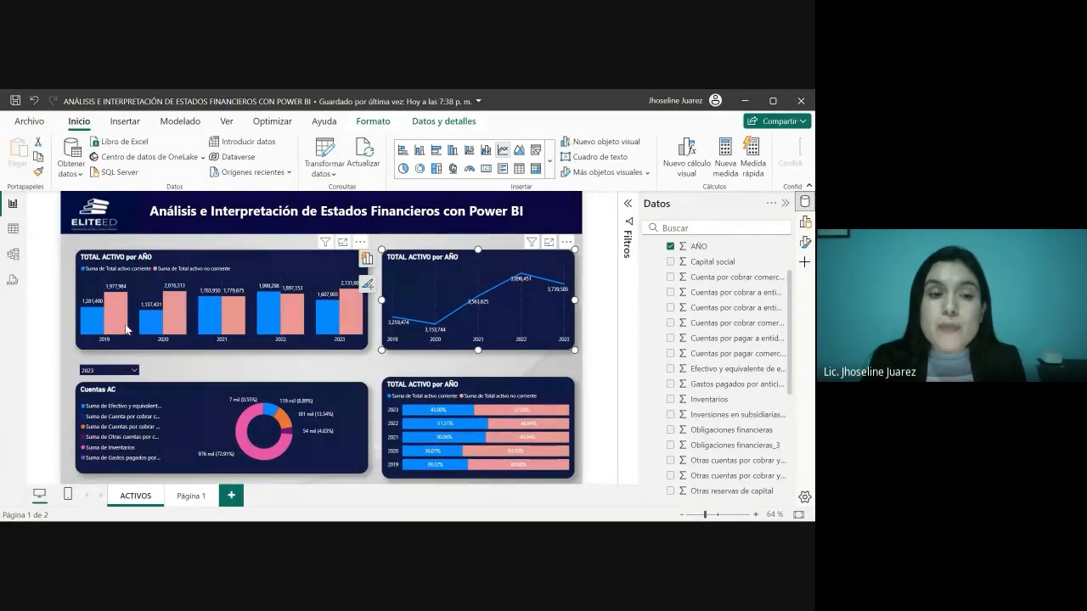
mouse_move(127, 329)
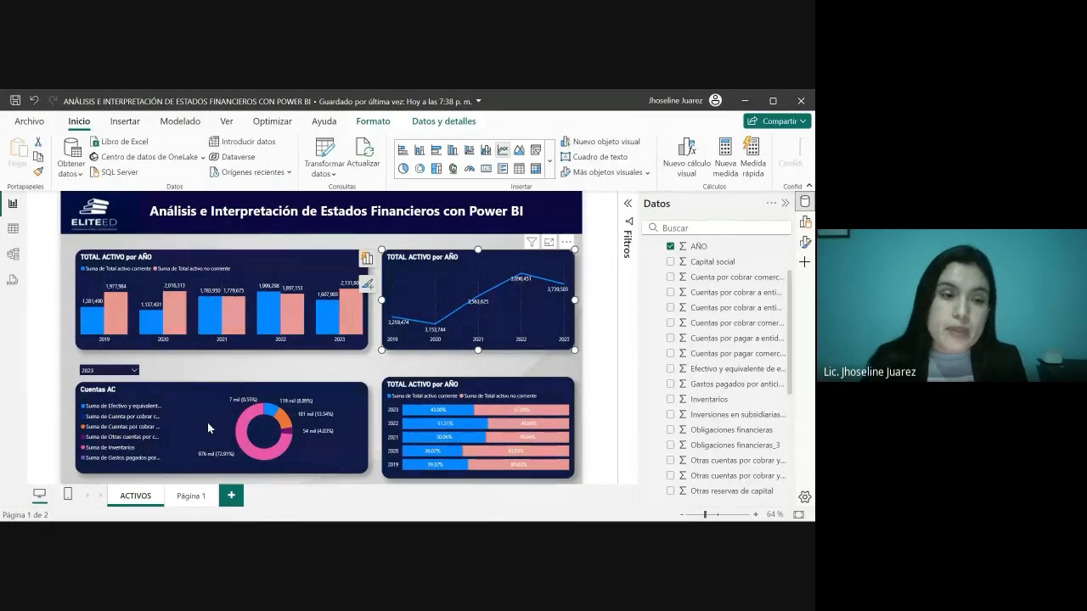
Filter the Cuentas AC donut chart to 2019, 2020 and 2021 in turn, checking the inventory share and the 2021 cash share.
left_click(117, 372)
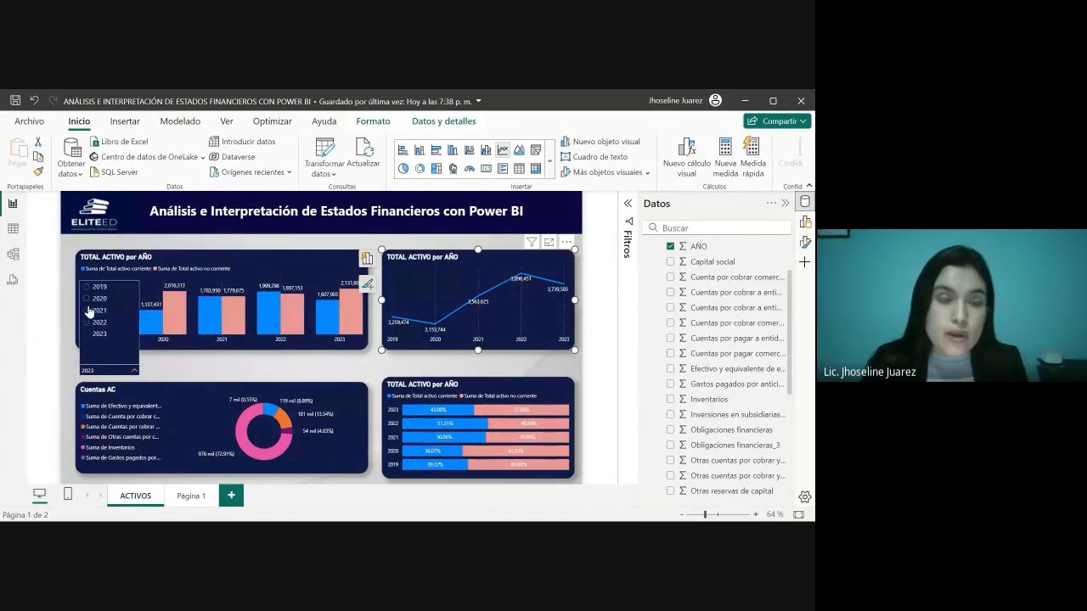
left_click(95, 291)
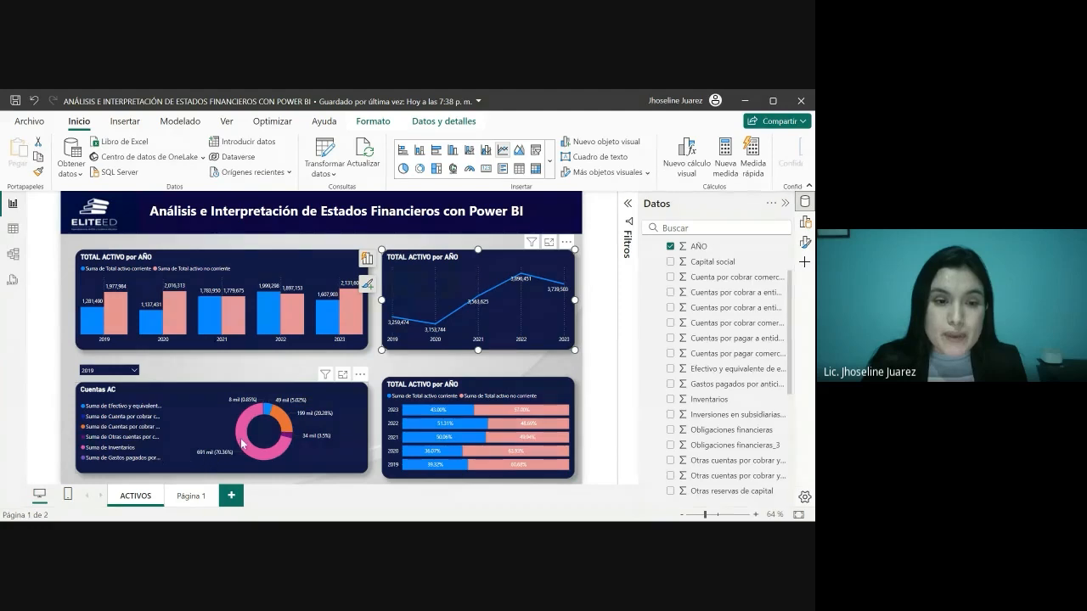
mouse_move(244, 442)
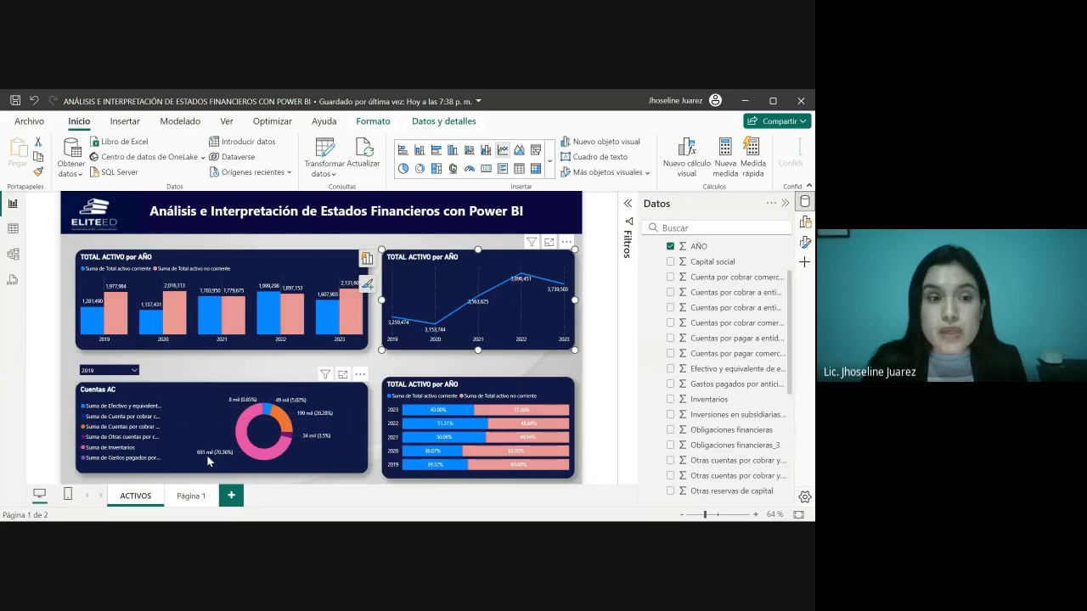
left_click(108, 371)
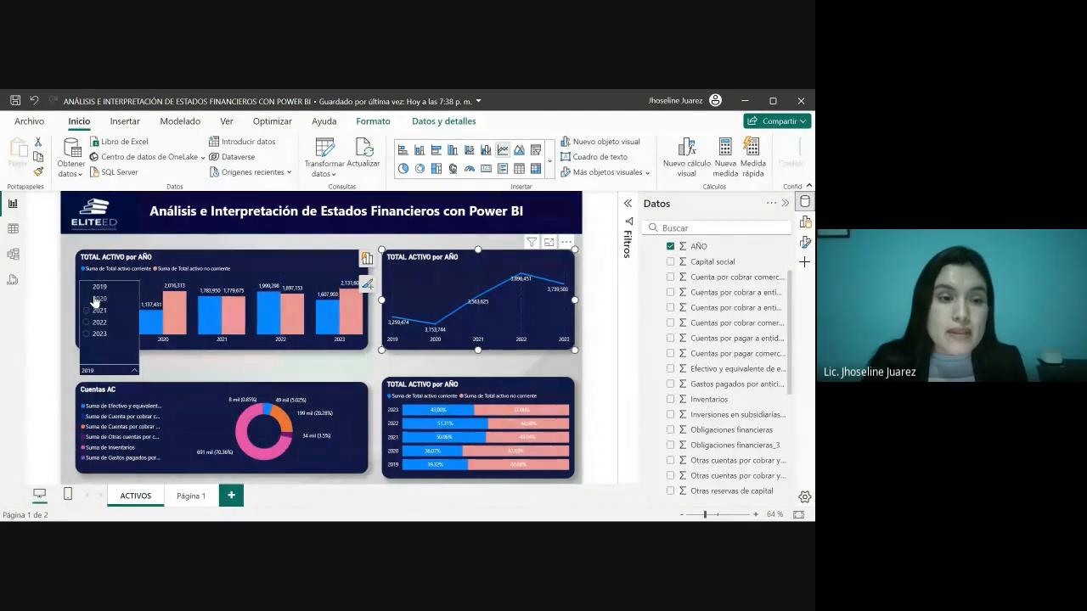
left_click(94, 299)
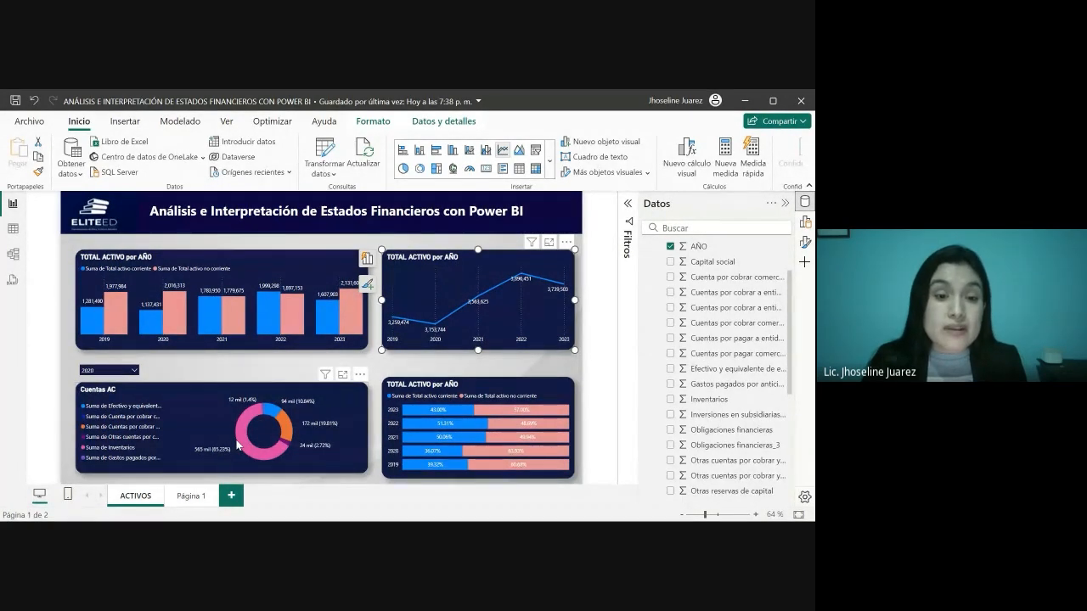
left_click(118, 371)
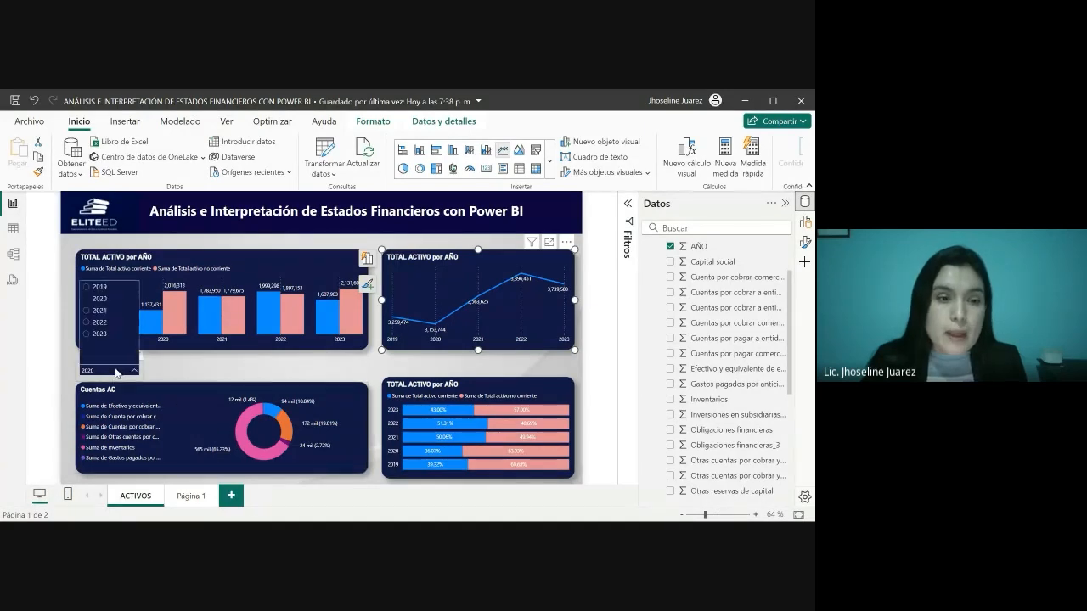
left_click(100, 311)
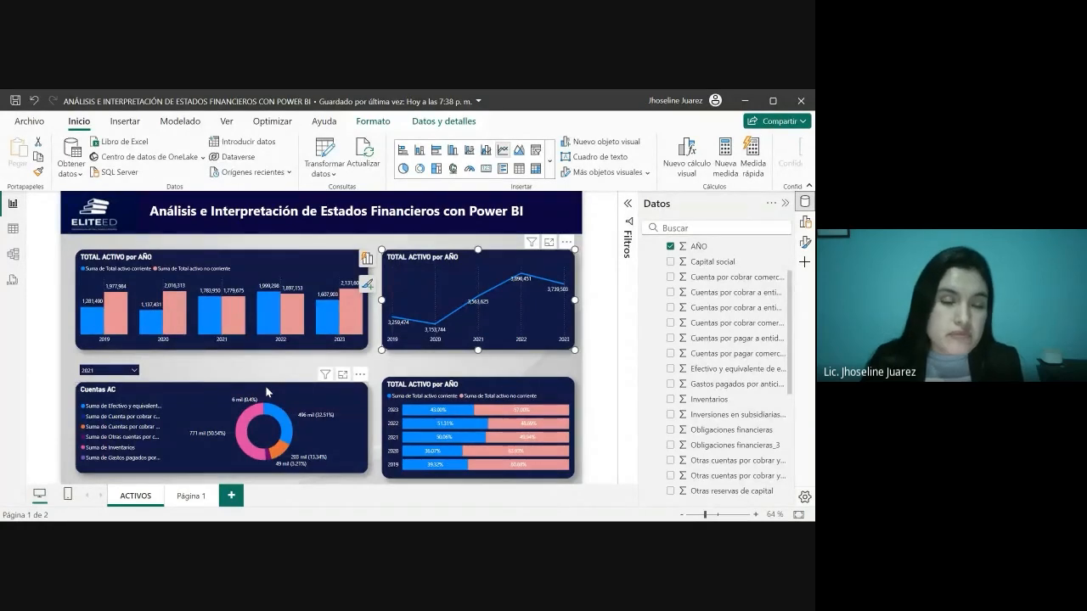
mouse_move(286, 424)
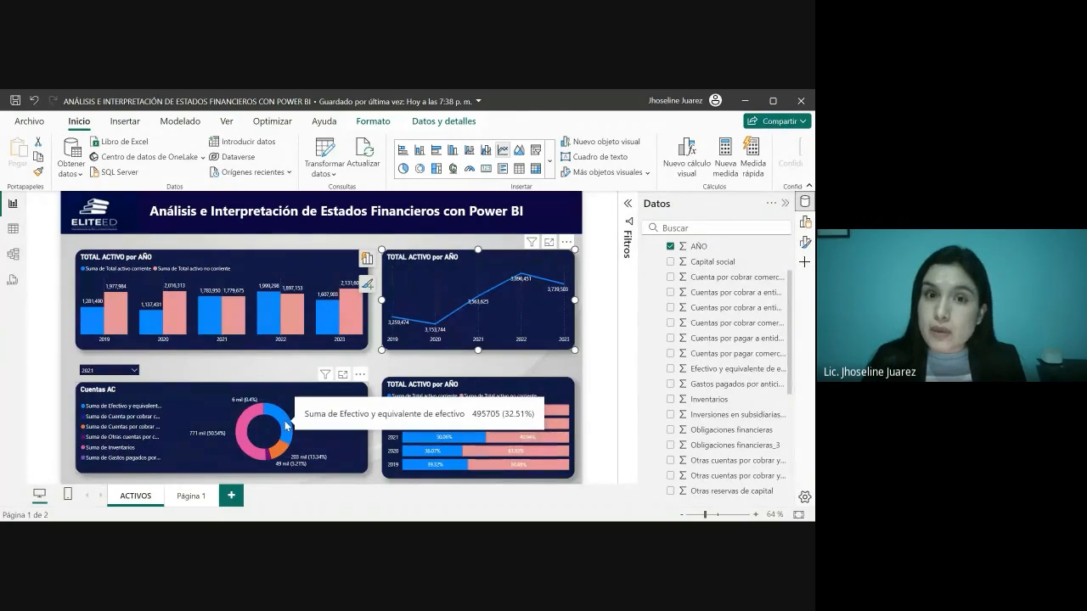
Filter the Cuentas AC donut chart to 2022 and then 2023, comparing the share of Inventarios in each year.
left_click(108, 370)
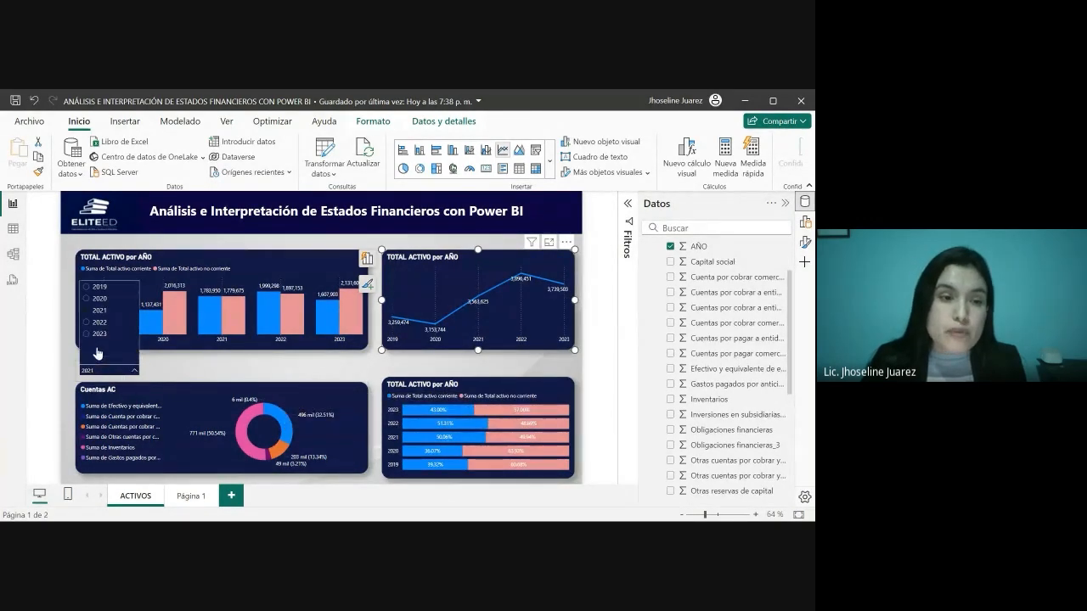
left_click(100, 323)
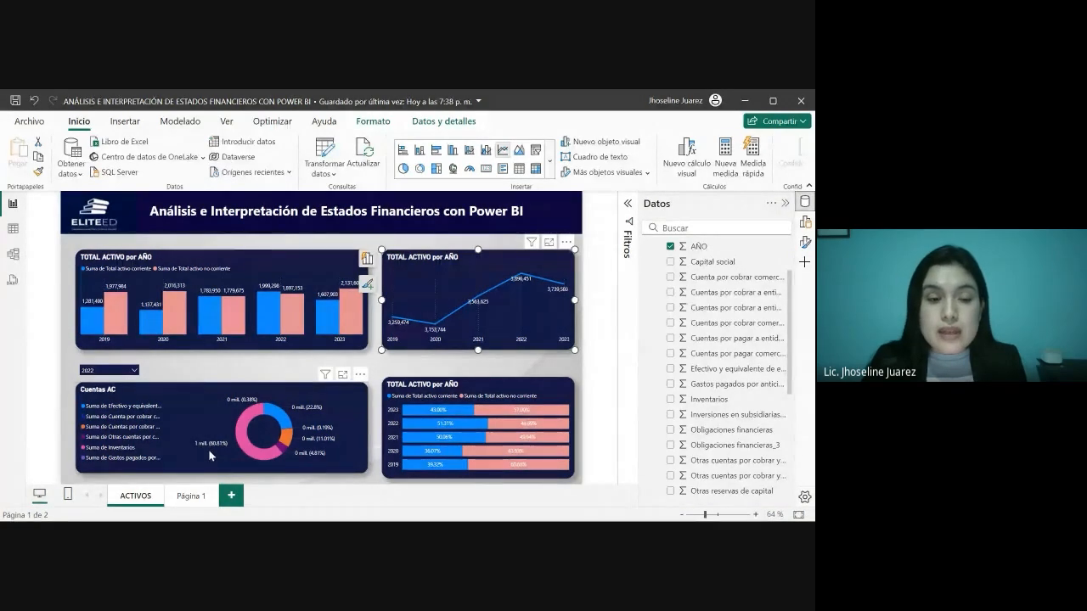
left_click(133, 371)
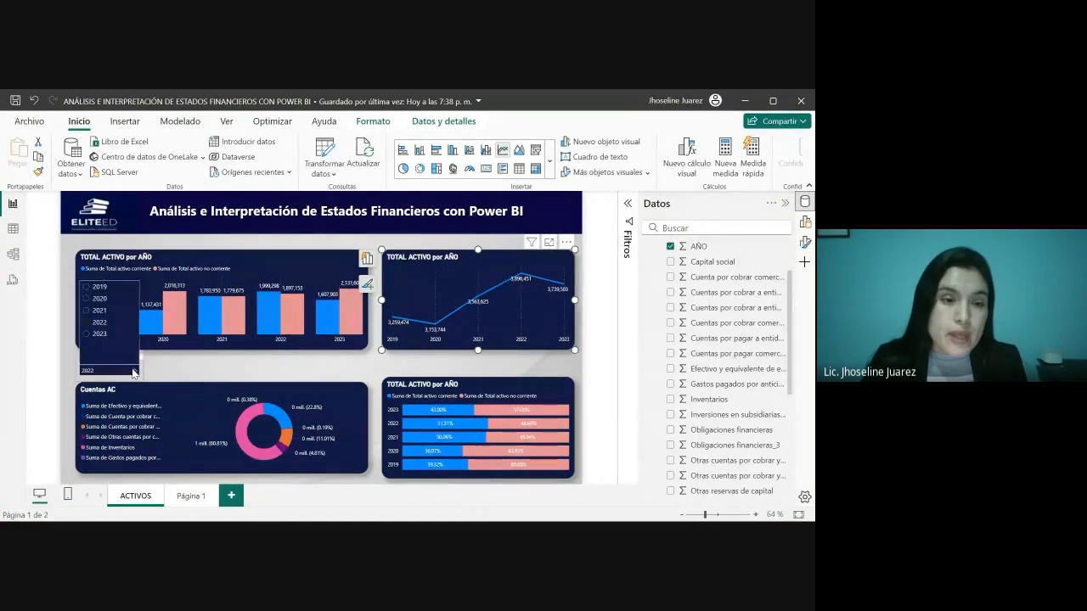
left_click(99, 334)
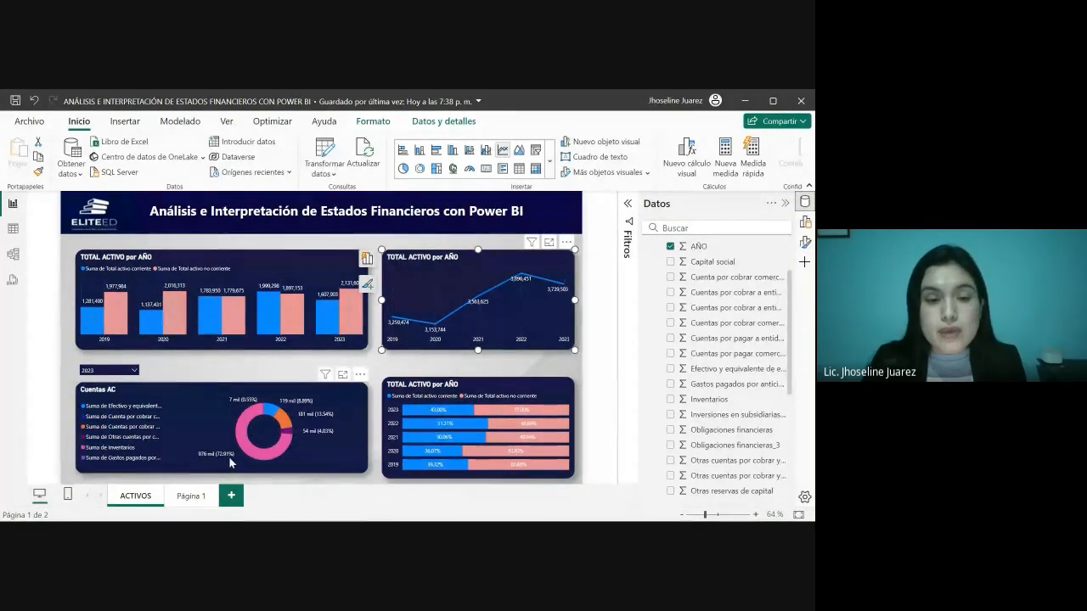
mouse_move(251, 438)
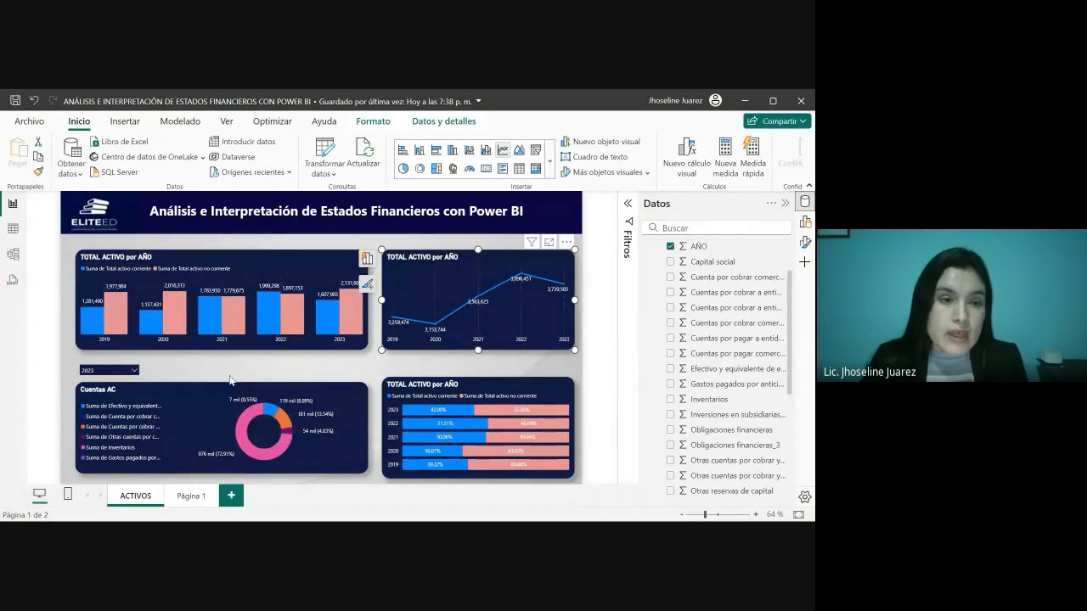
Filter the Cuentas AC donut chart to 2021 with the year filter.
left_click(132, 366)
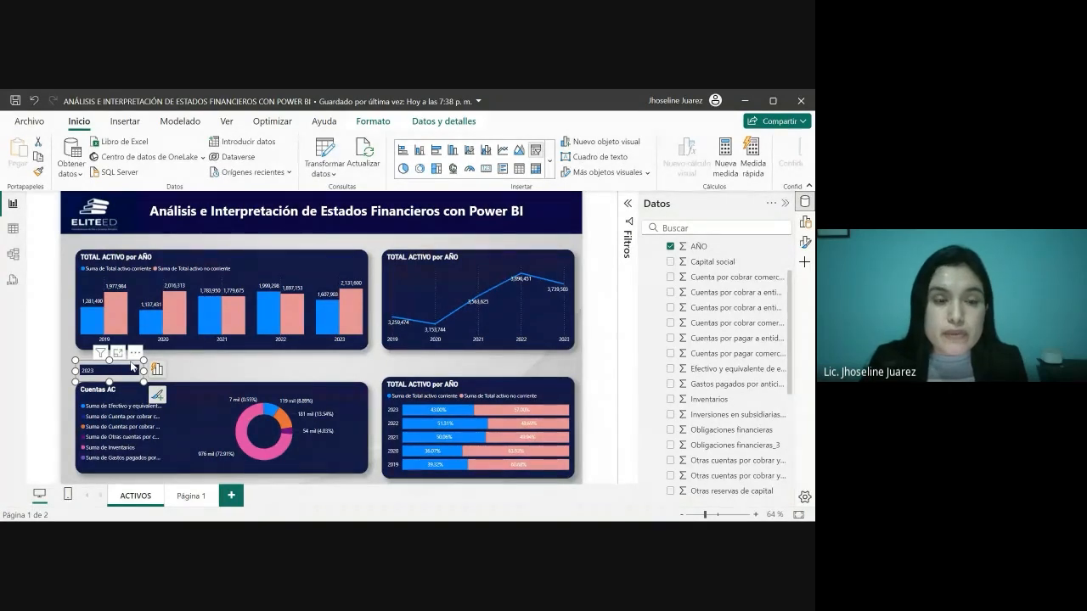
left_click(133, 371)
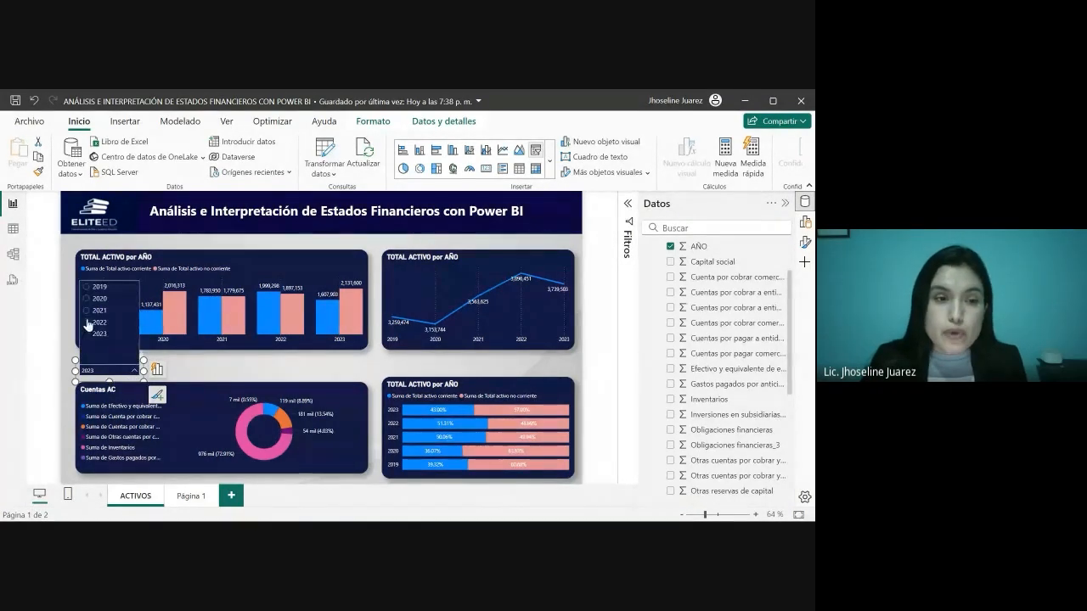
left_click(97, 316)
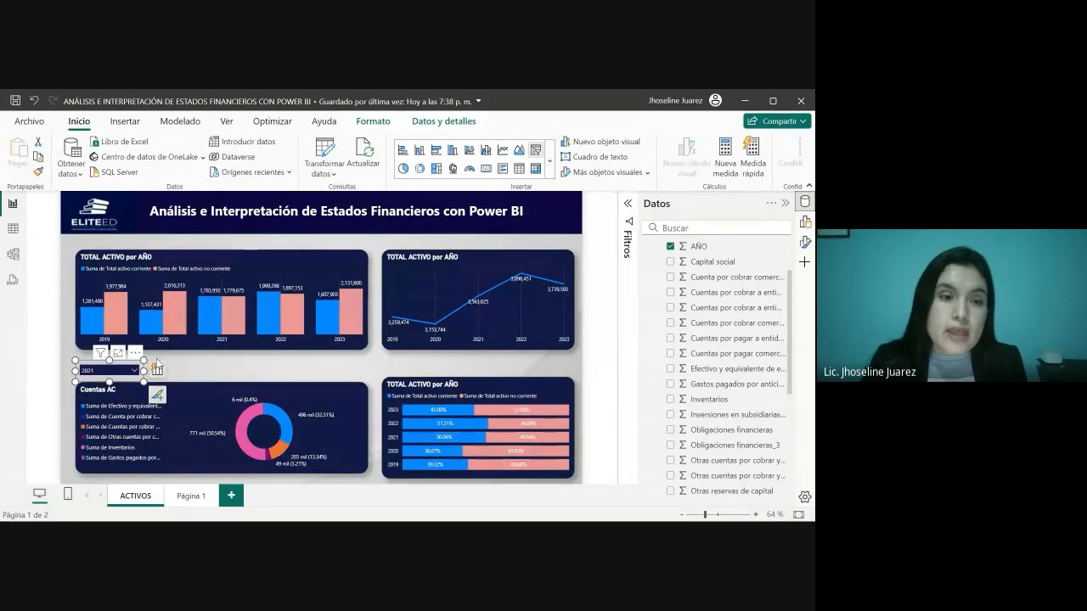
left_click(114, 372)
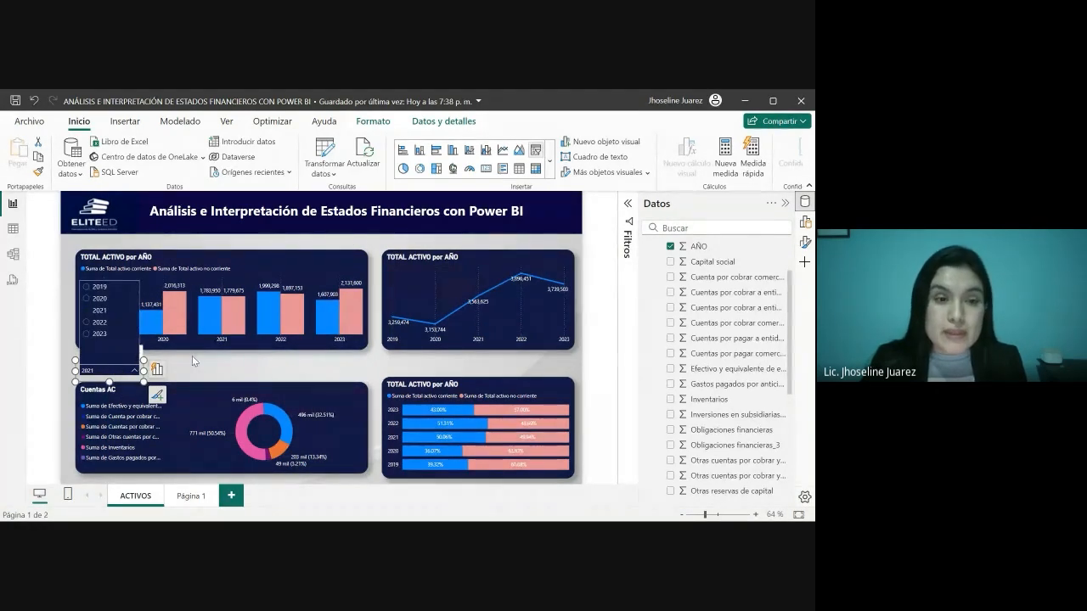
left_click(119, 379)
left_click(116, 371)
key("alt")
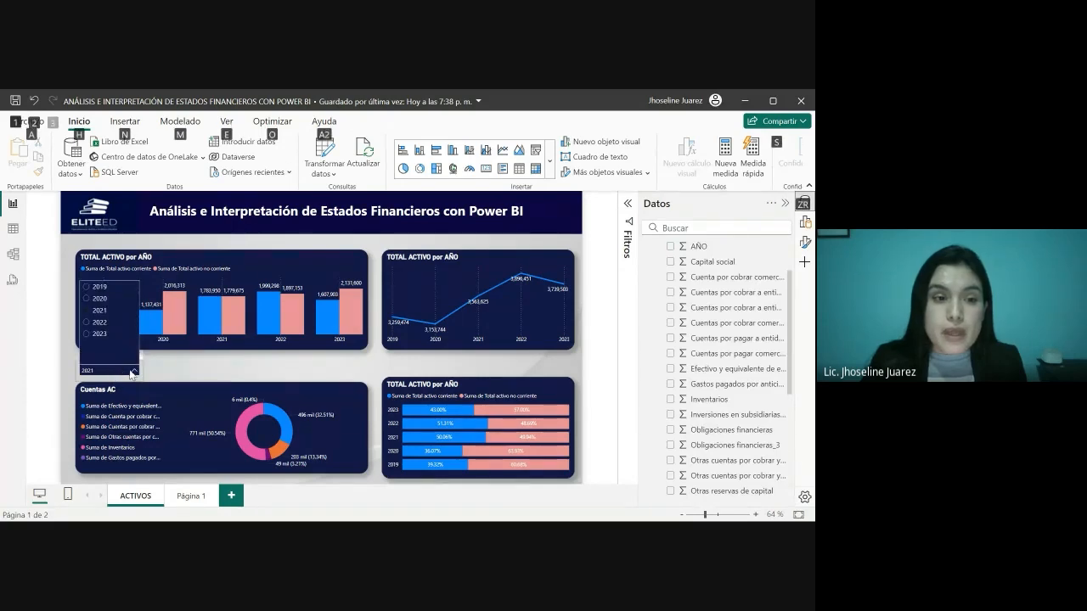
left_click(129, 378)
left_click(130, 379)
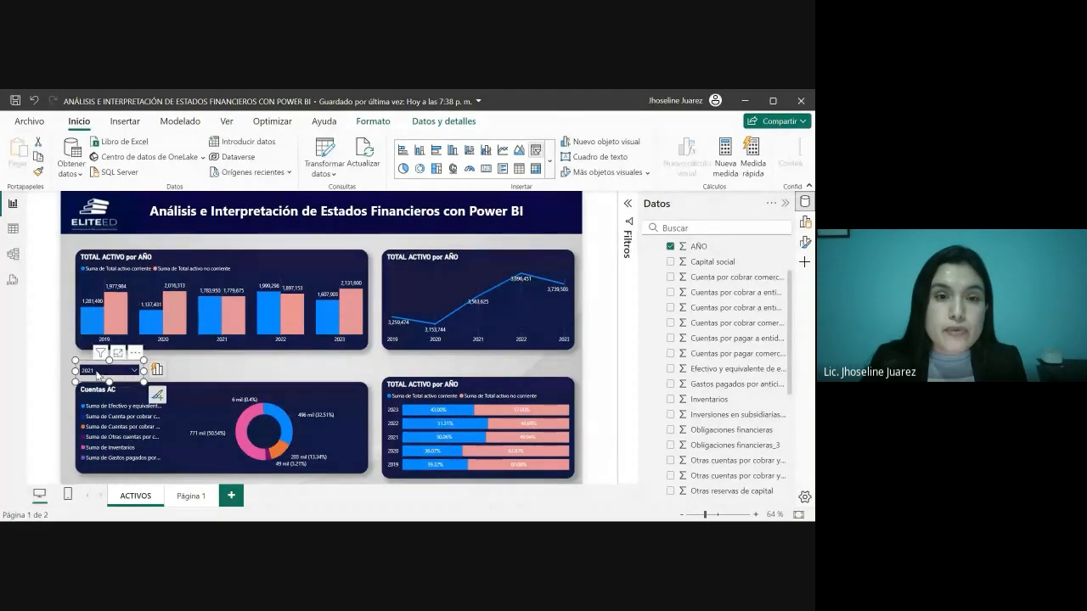
Check how the year filter interacts with each chart on the ACTIVOS page, and review its list of selectable years.
left_click(379, 121)
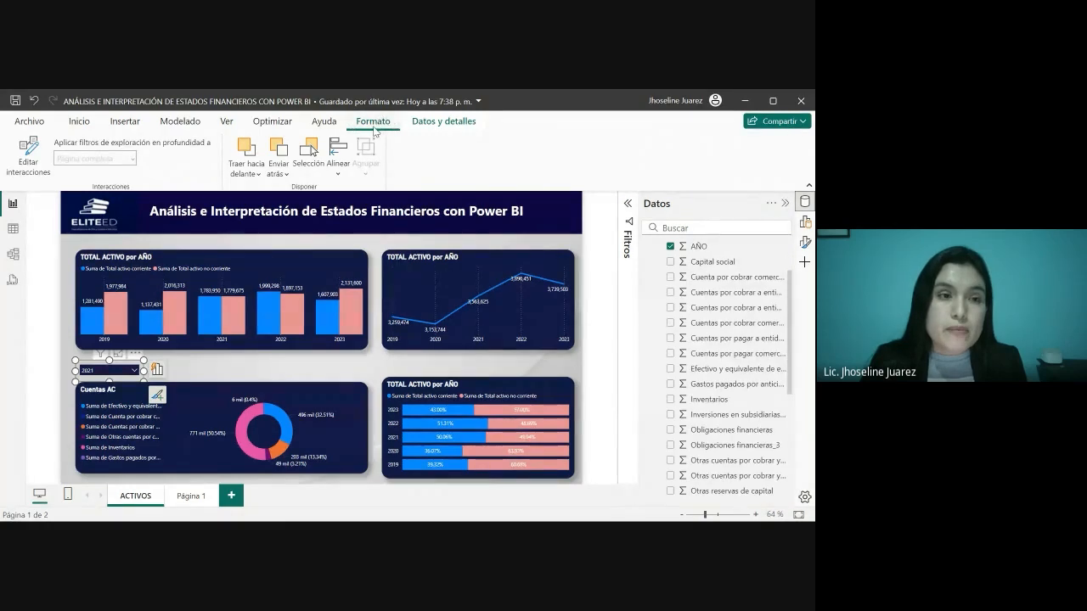
left_click(29, 161)
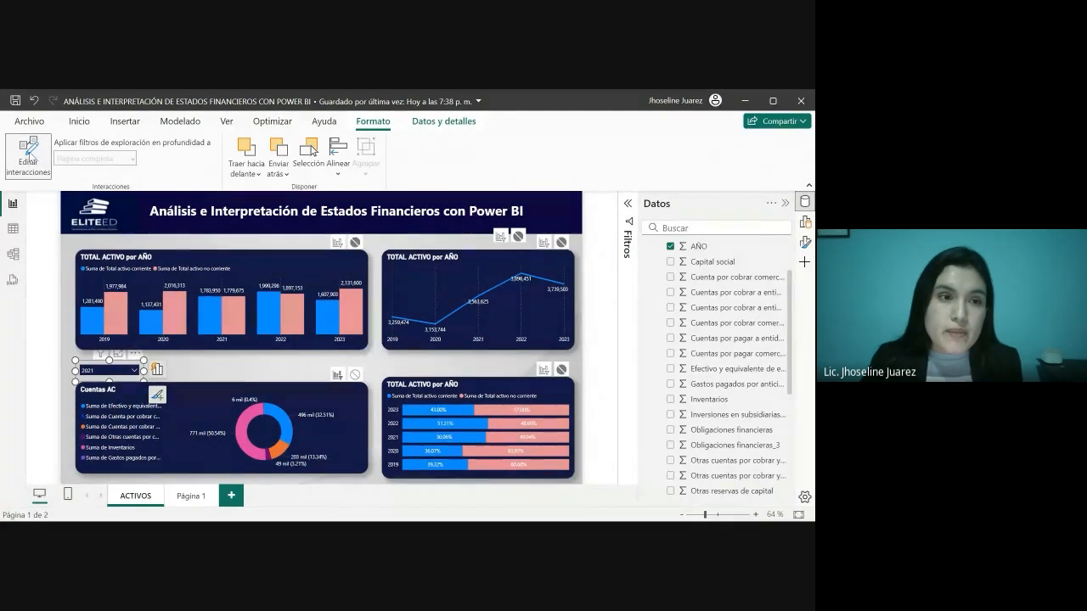
left_click(28, 157)
left_click(222, 364)
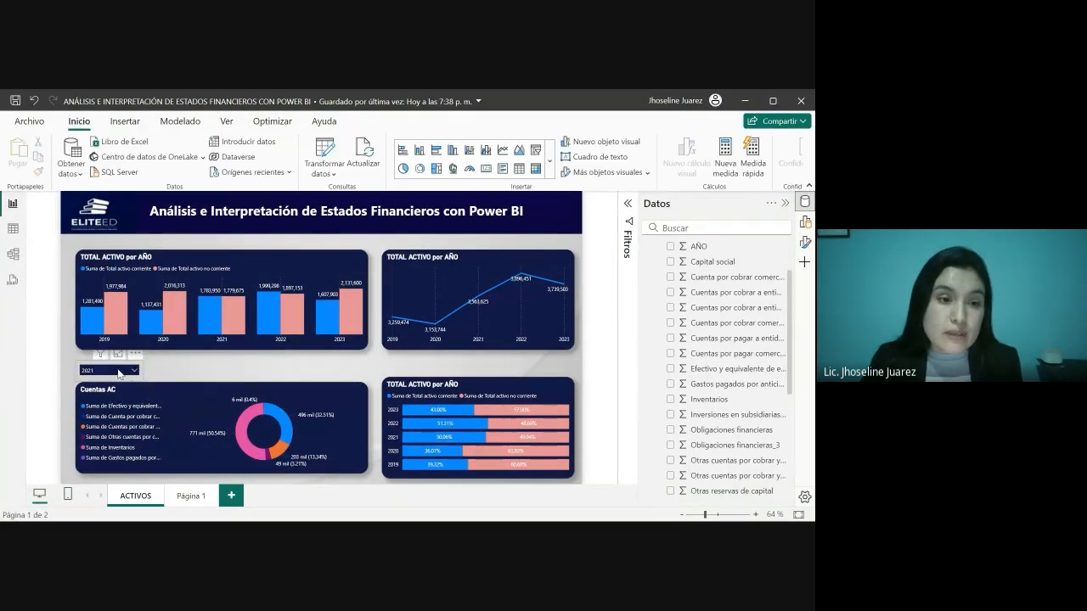
left_click(115, 367)
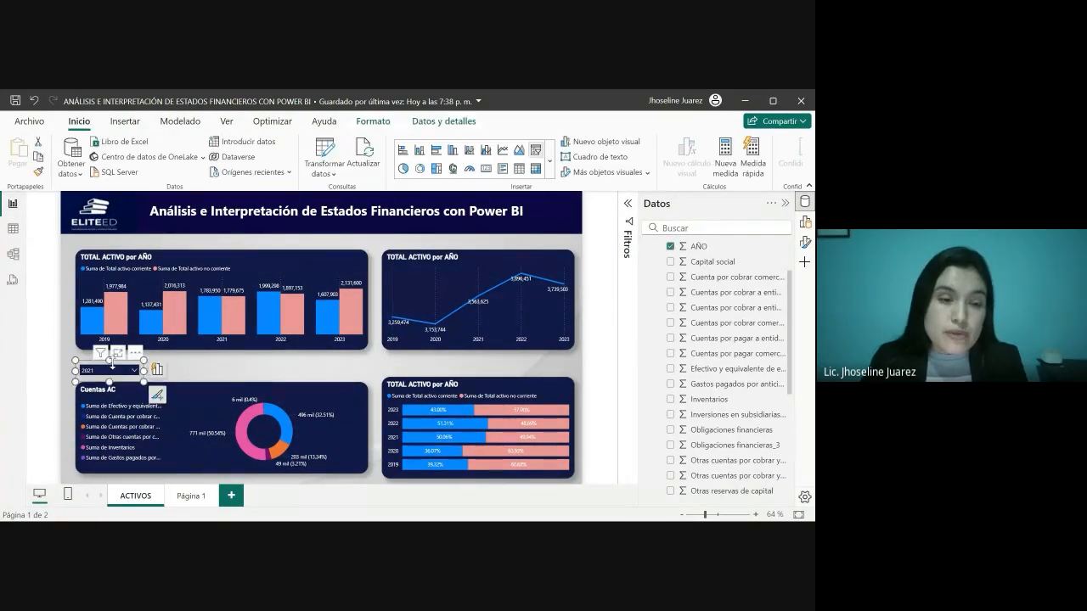
left_click(293, 392)
left_click(134, 370)
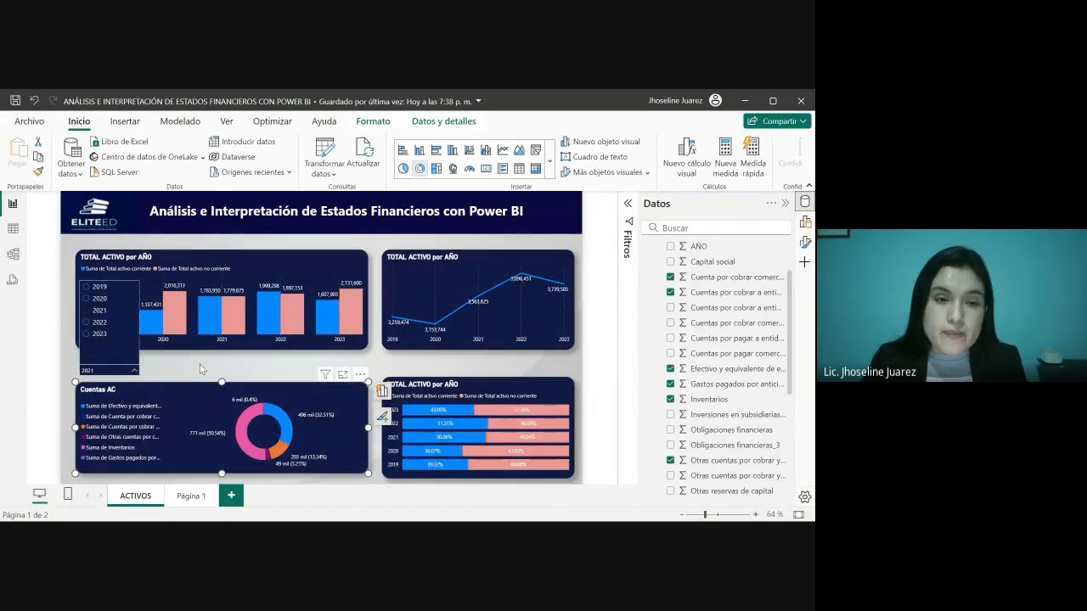
left_click(199, 363)
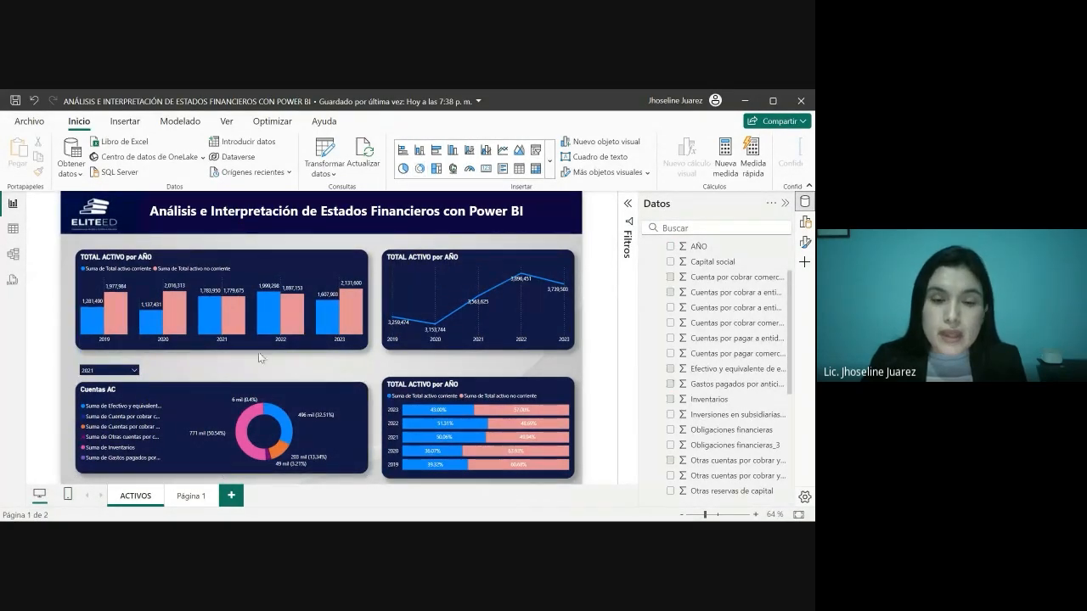
Examine the stacked bar chart comparing the yearly percentages of current and non-current assets.
left_click(488, 391)
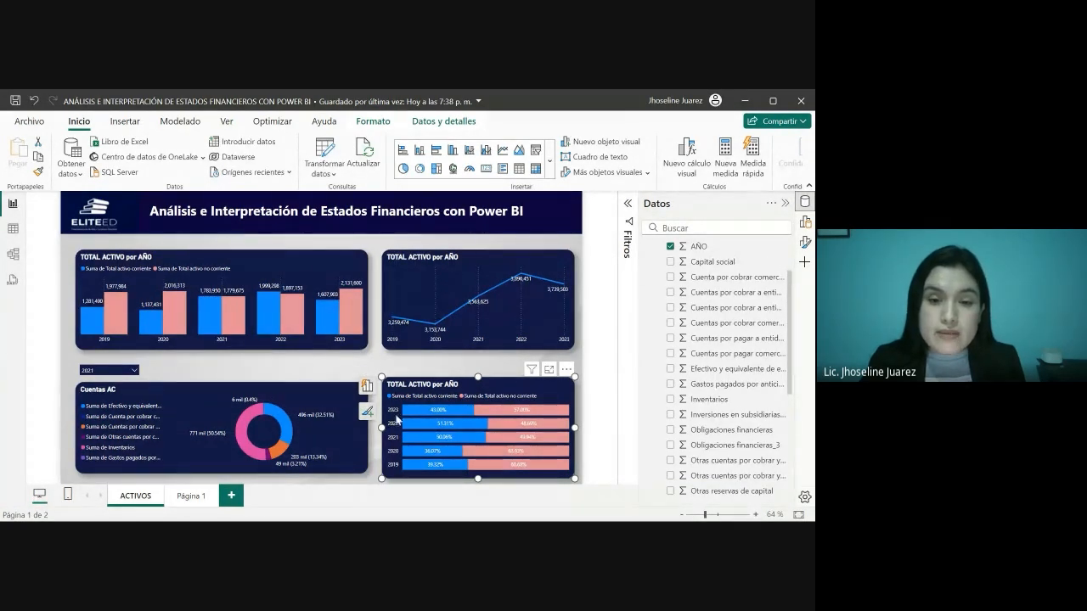
mouse_move(441, 414)
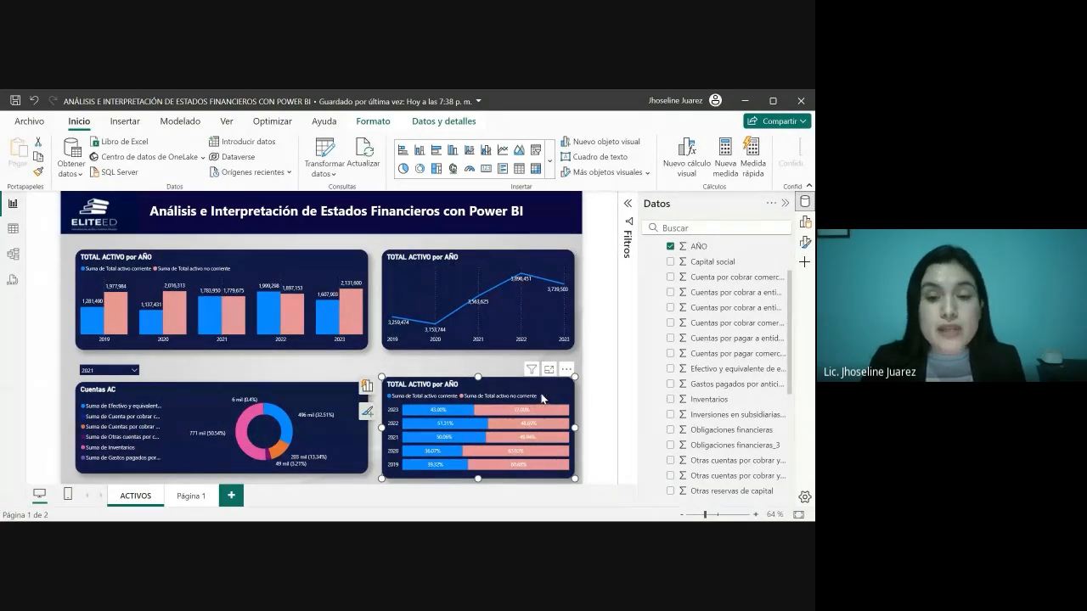
mouse_move(534, 405)
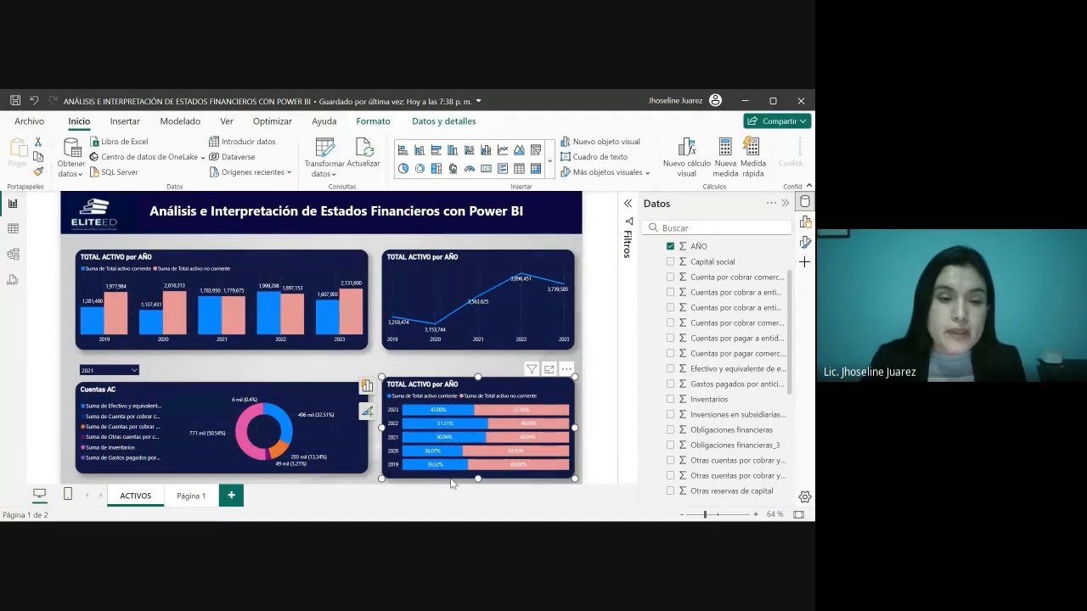
Duplicate the ACTIVOS report page and rename the copy PASIVOS.
left_click(190, 497)
left_click(136, 500)
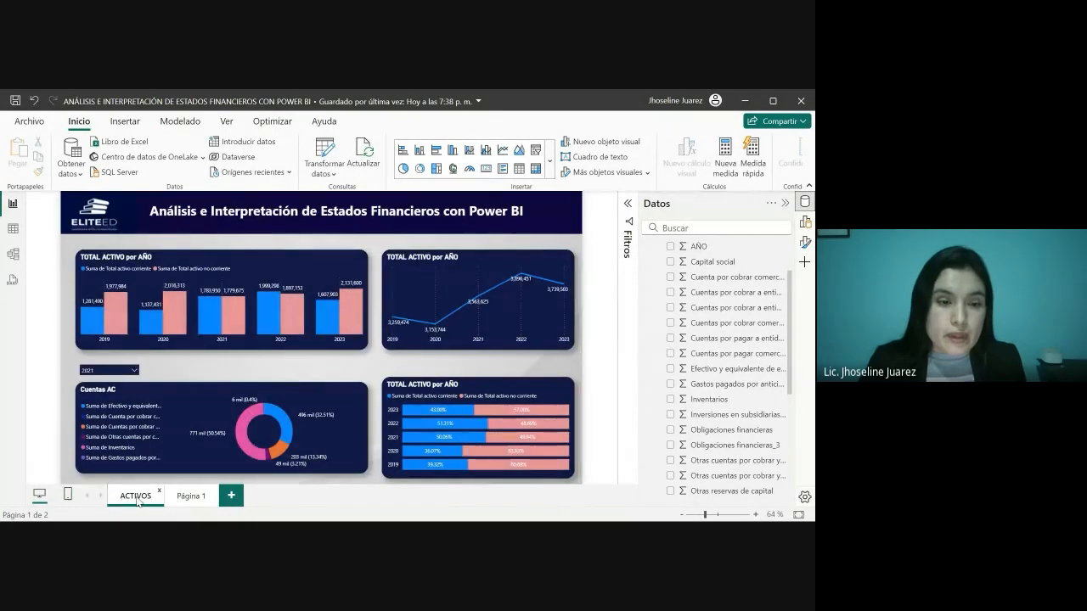
right_click(138, 500)
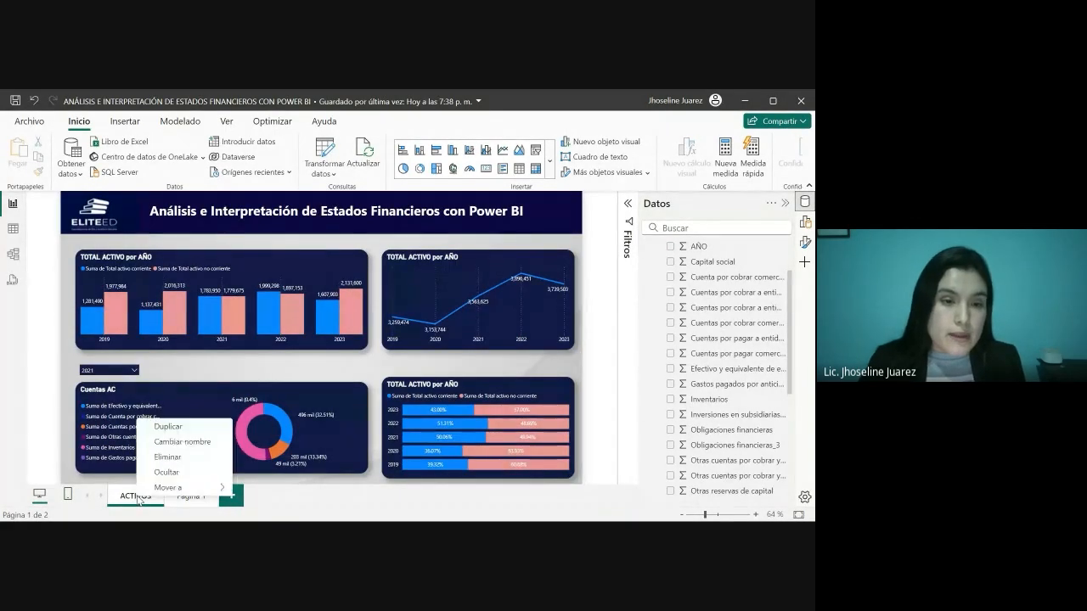
left_click(166, 426)
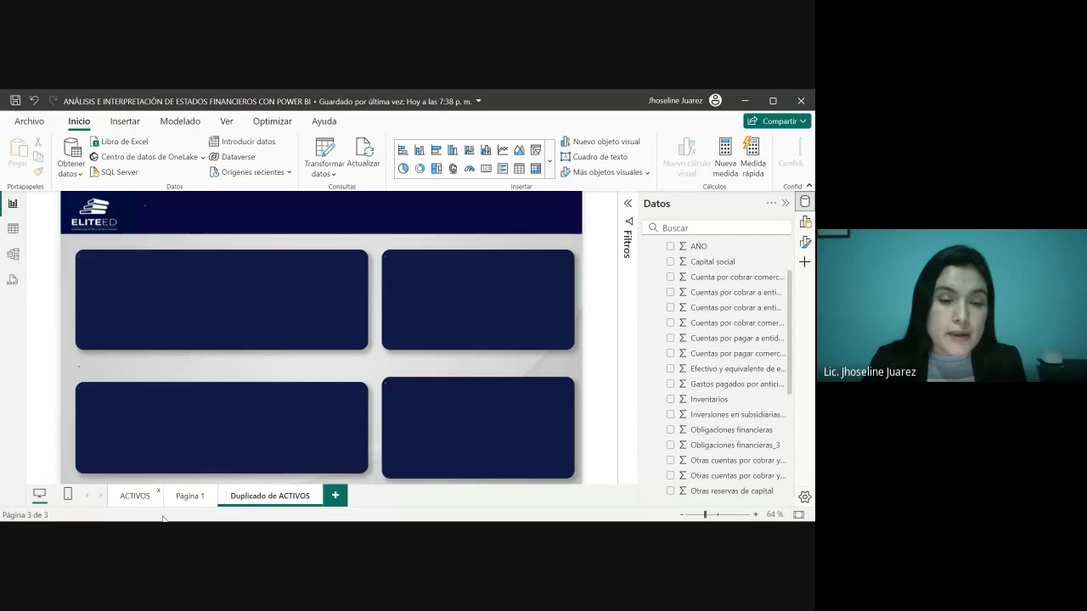
double_click(298, 495)
type("PASIVOS")
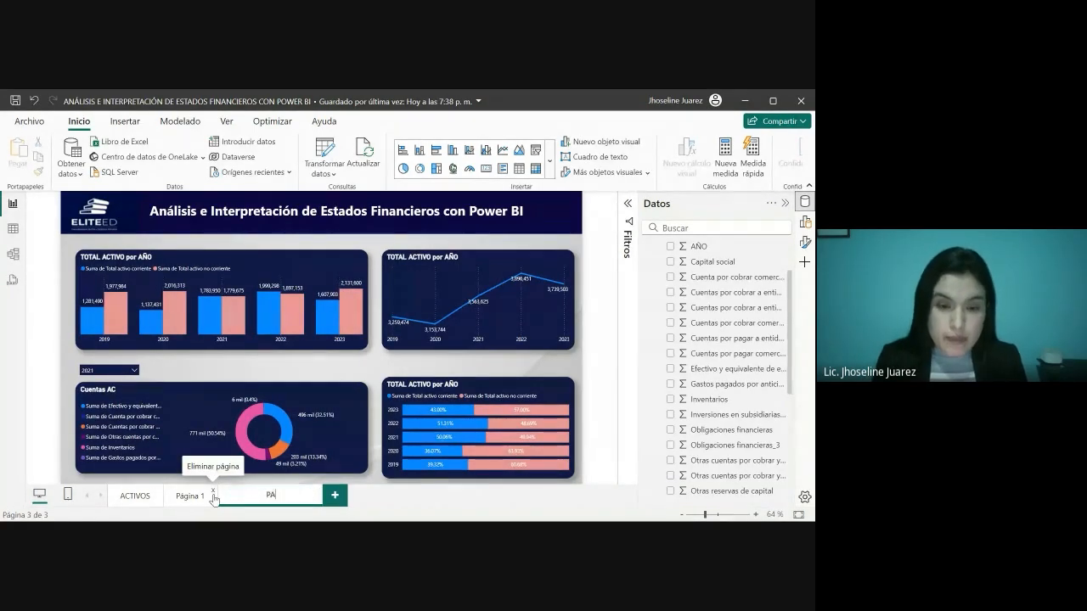
key("Return")
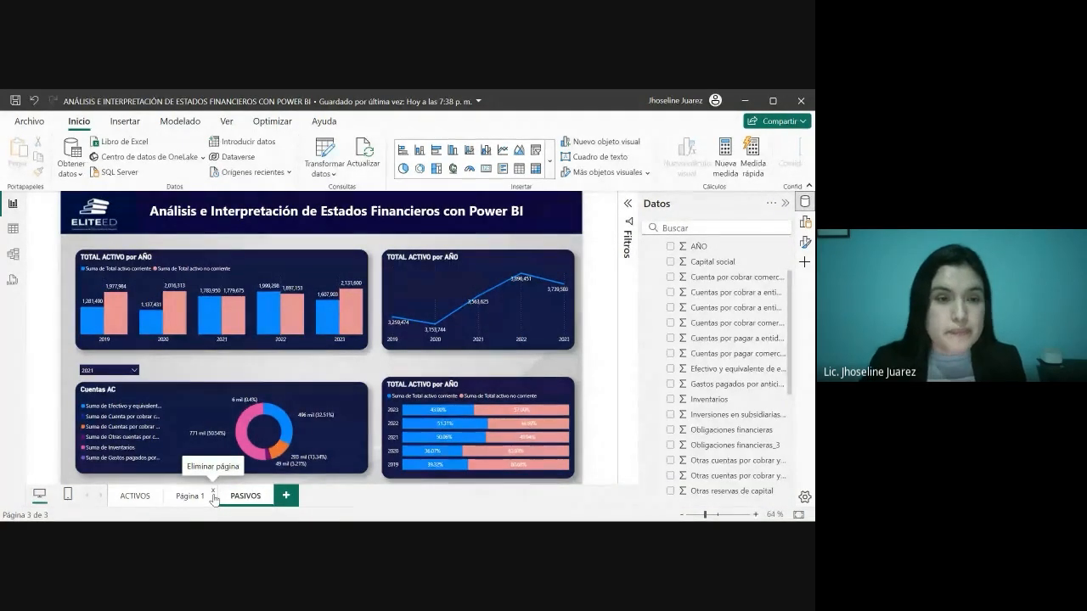
In the PASIVOS page's column chart, replace Total activo corriente and Total activo no corriente with Total pasivo corriente and Total pasivo no corriente.
left_click(246, 257)
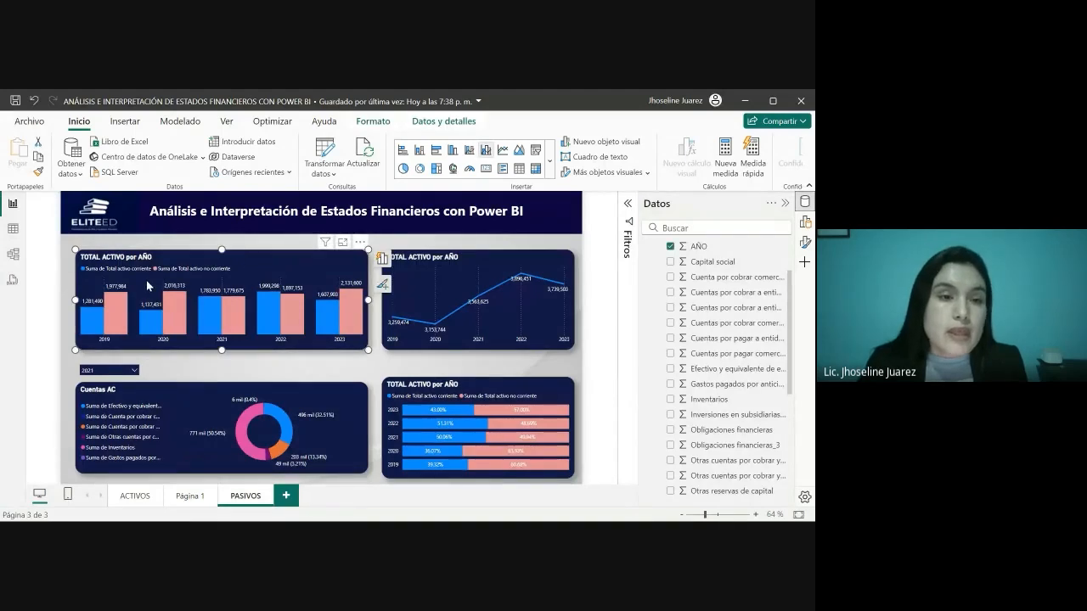
left_click(382, 258)
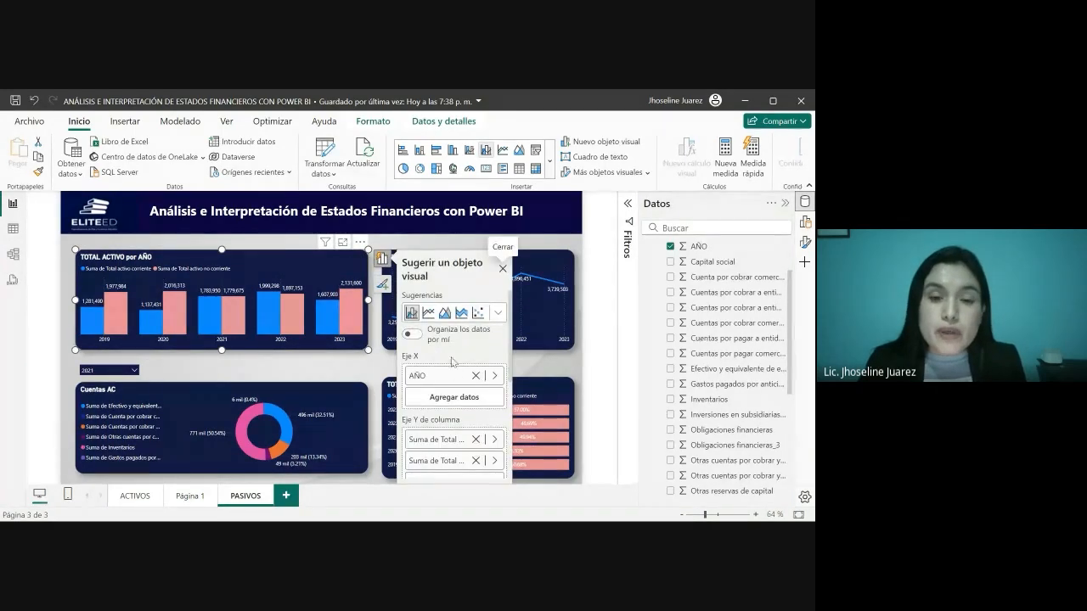
scroll(458, 412, "down", 3)
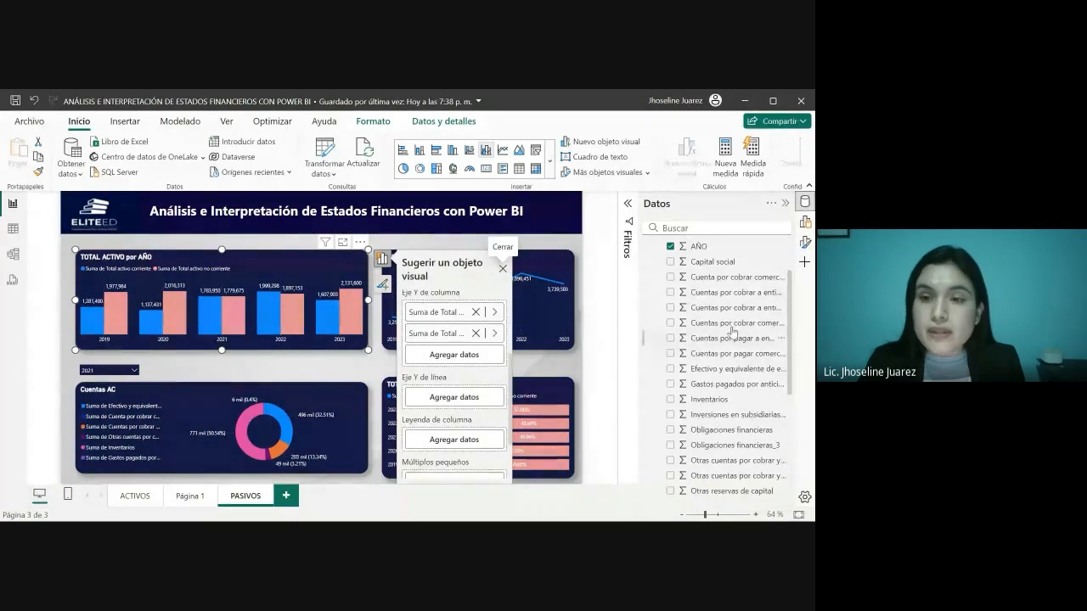
left_click_drag(794, 316, 791, 431)
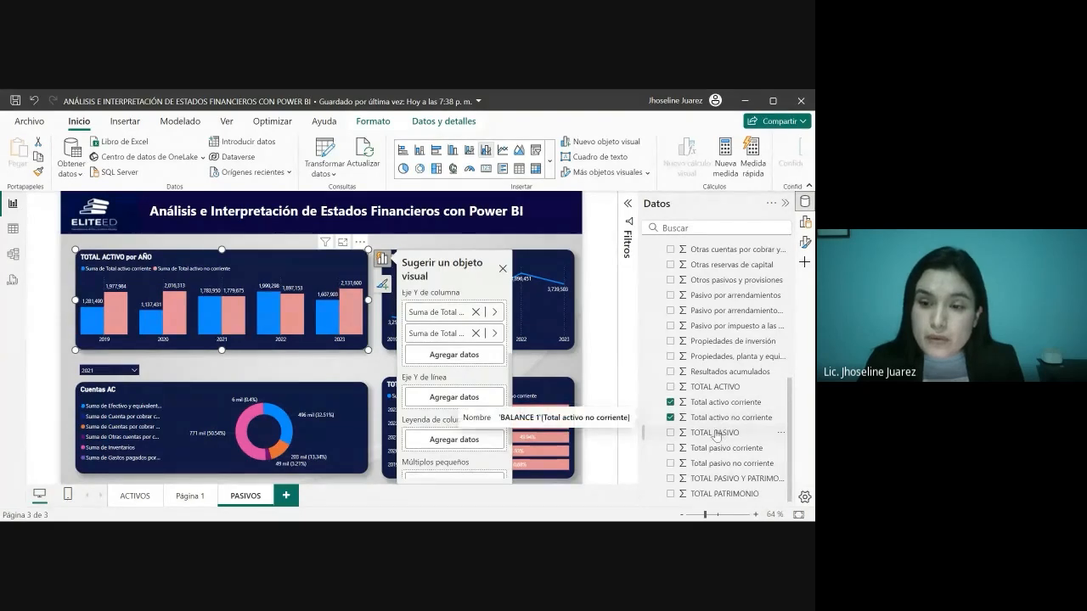
left_click(670, 402)
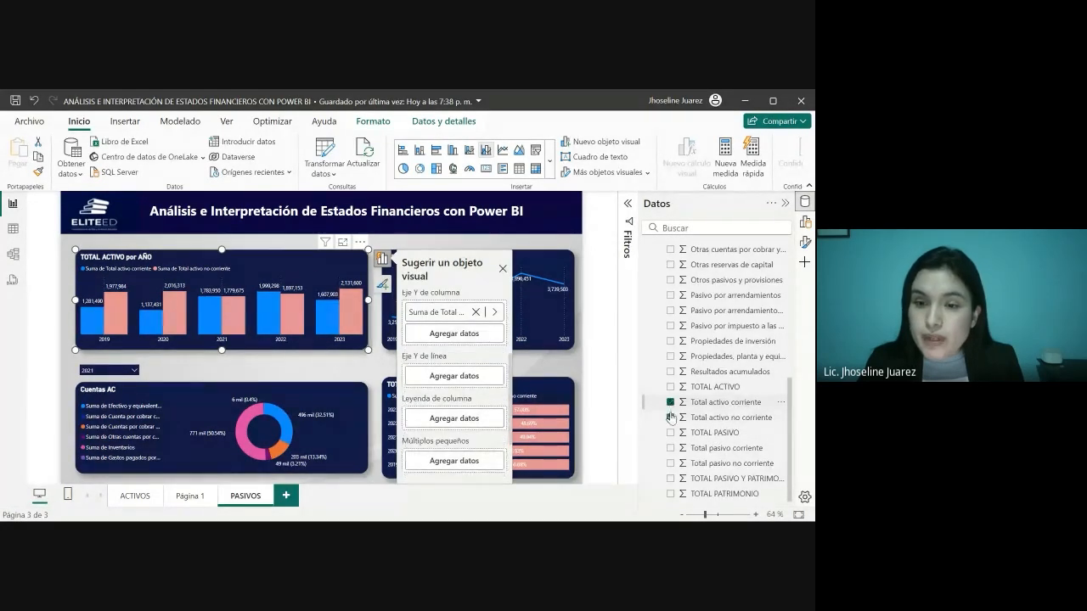
left_click(671, 418)
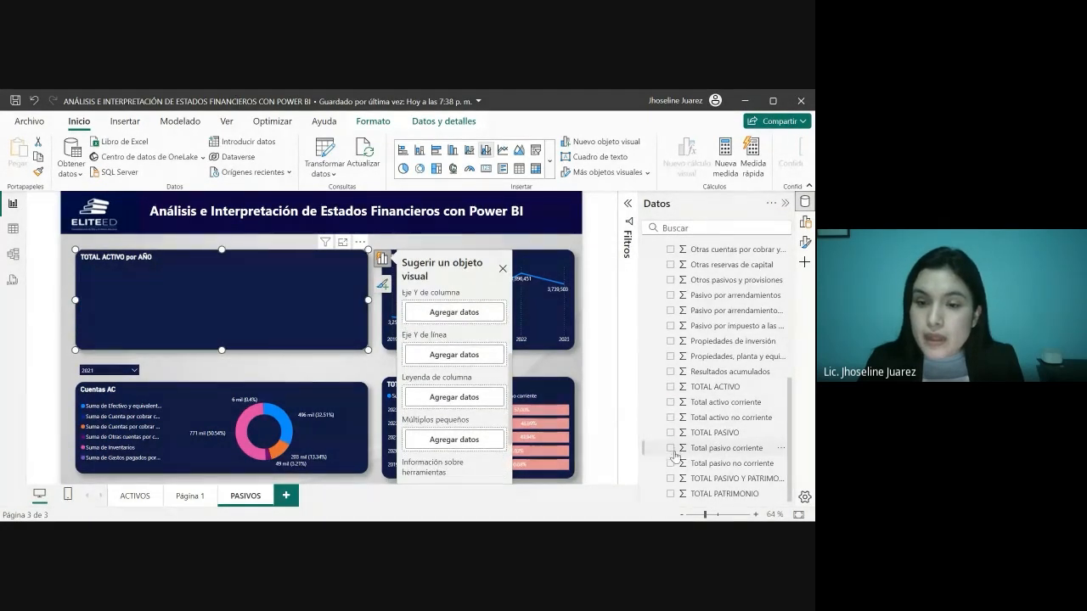
left_click(671, 447)
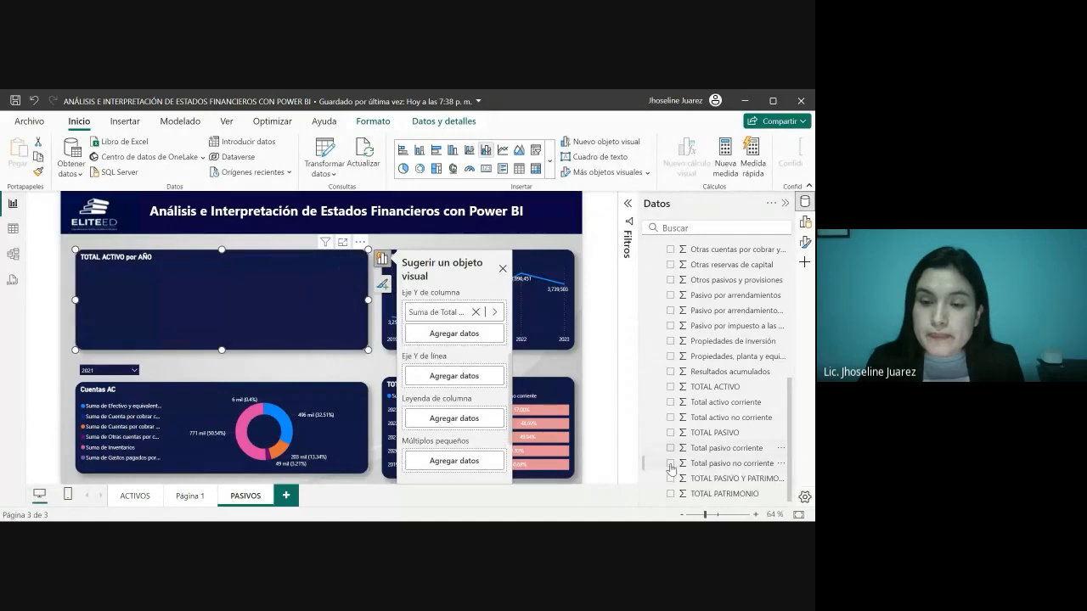
left_click(671, 464)
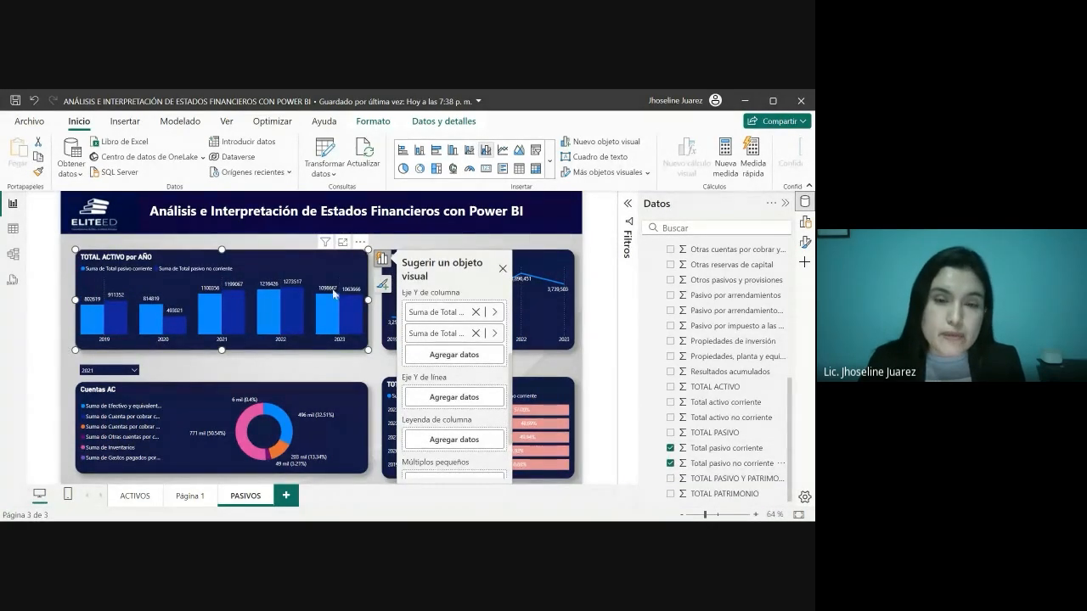
left_click(349, 367)
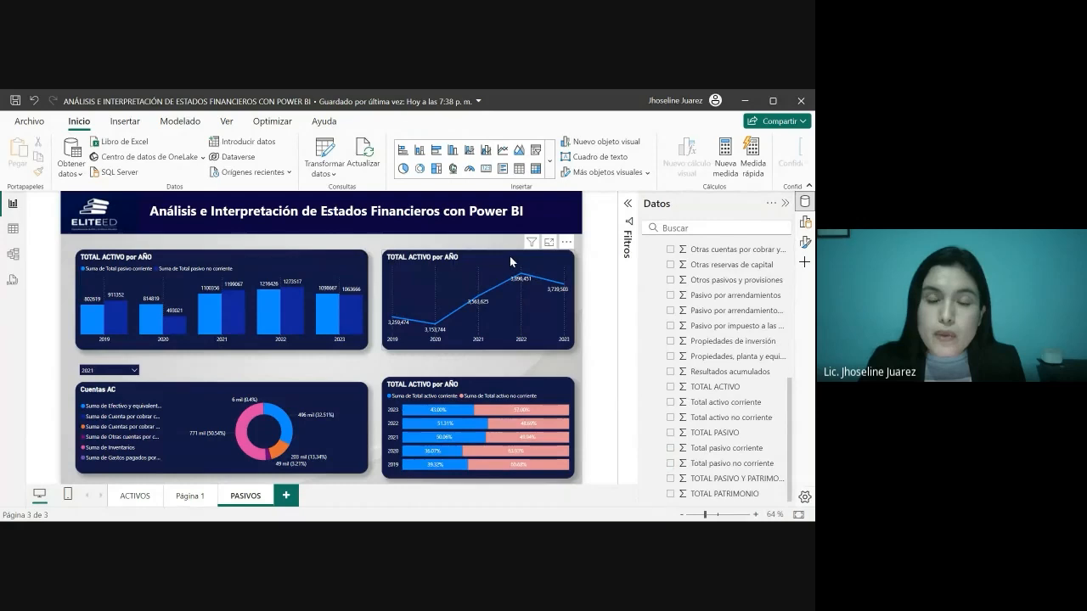
Replace TOTAL ACTIVO with TOTAL PASIVO on the Y axis of the line chart by year.
left_click(510, 256)
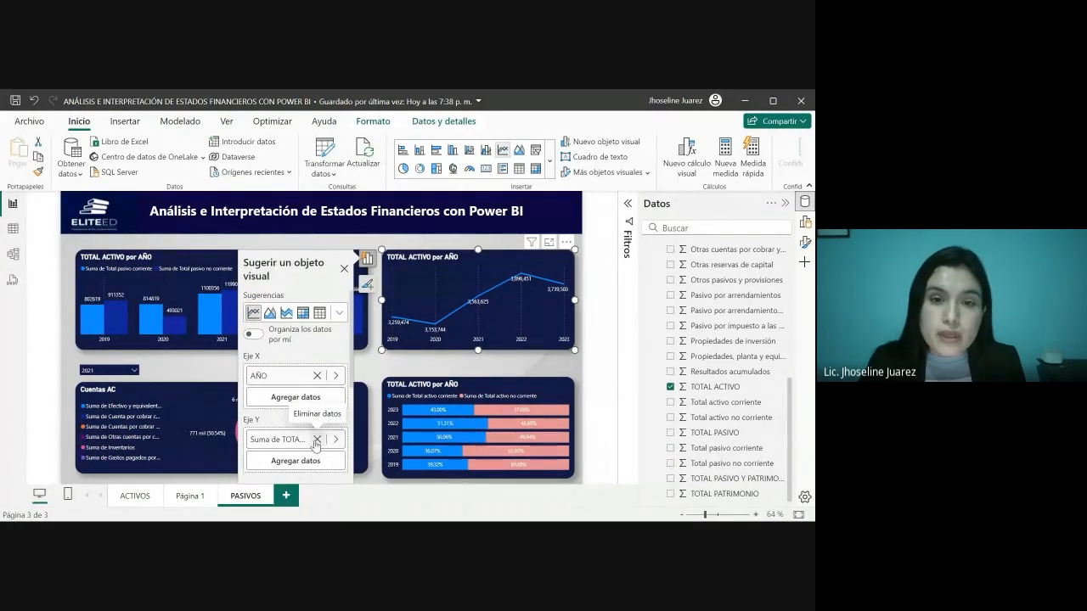
left_click(316, 439)
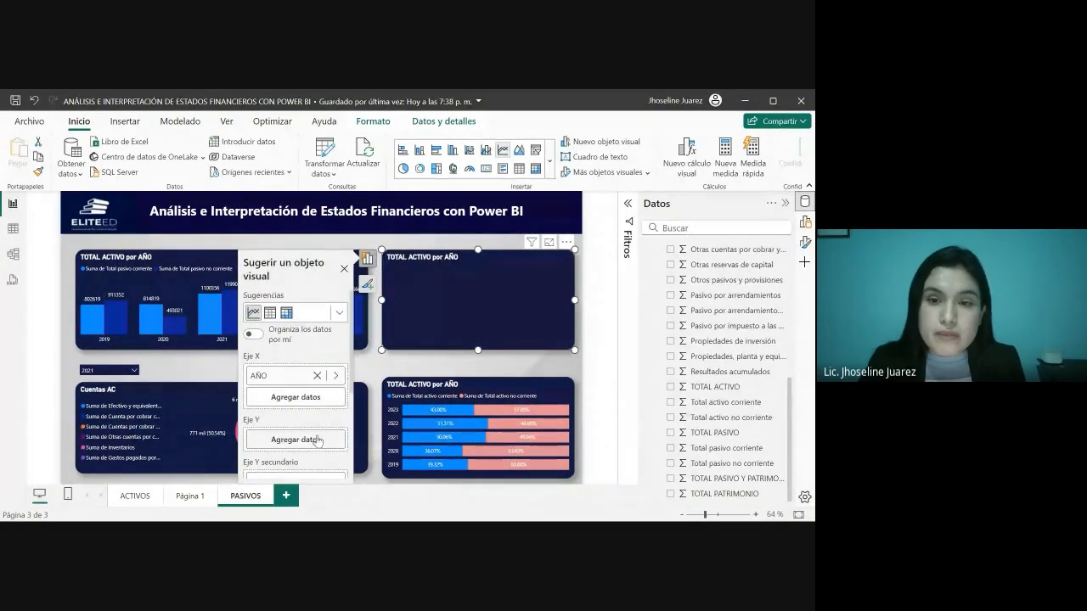
left_click(671, 433)
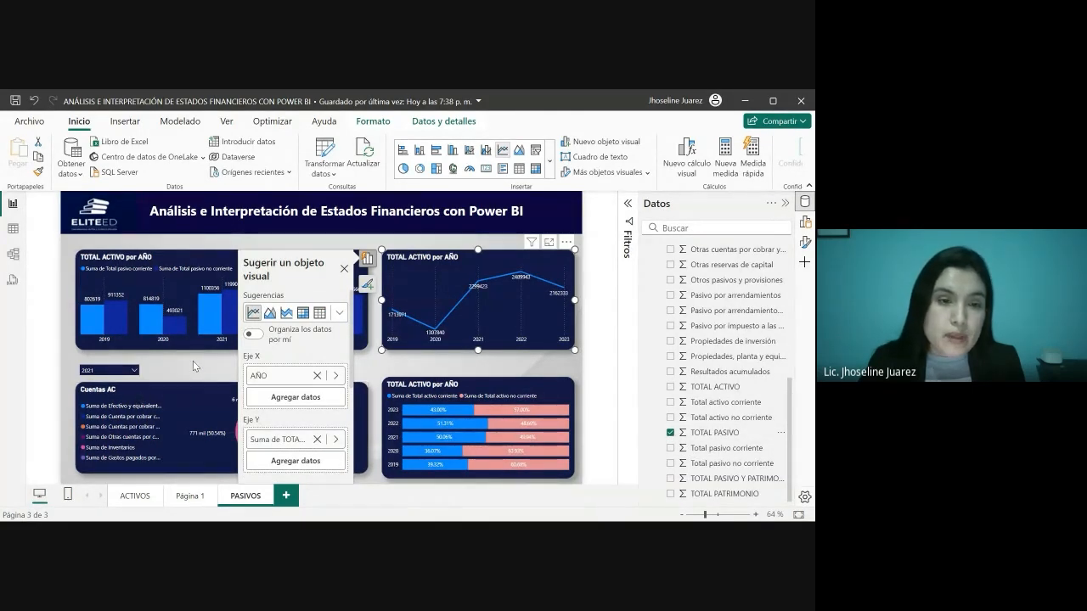
left_click(193, 361)
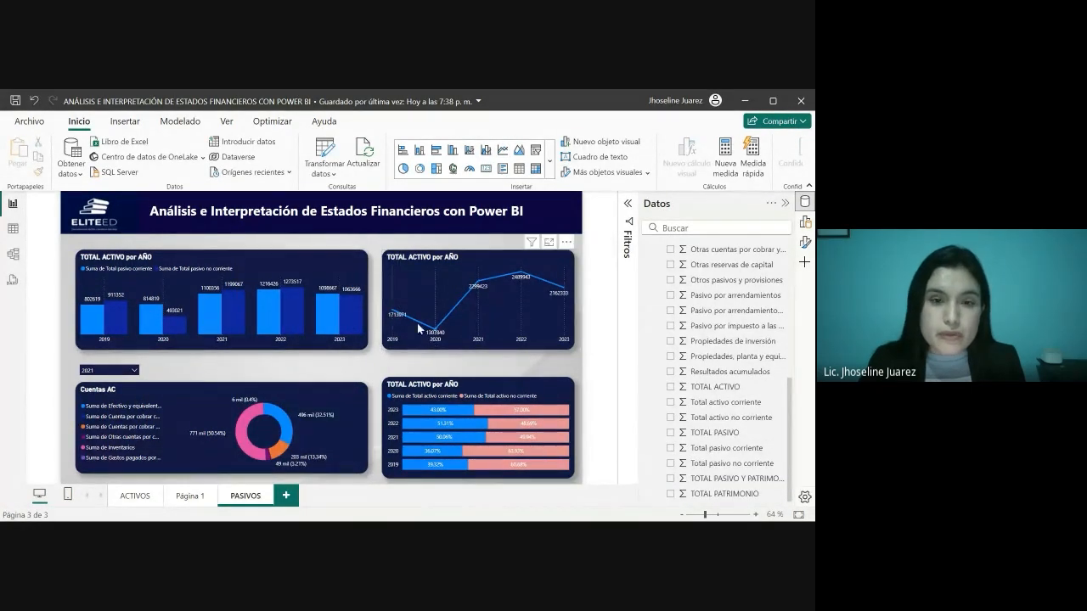
Examine the yearly columns of current and non-current liabilities on the PASIVOS page.
left_click(211, 253)
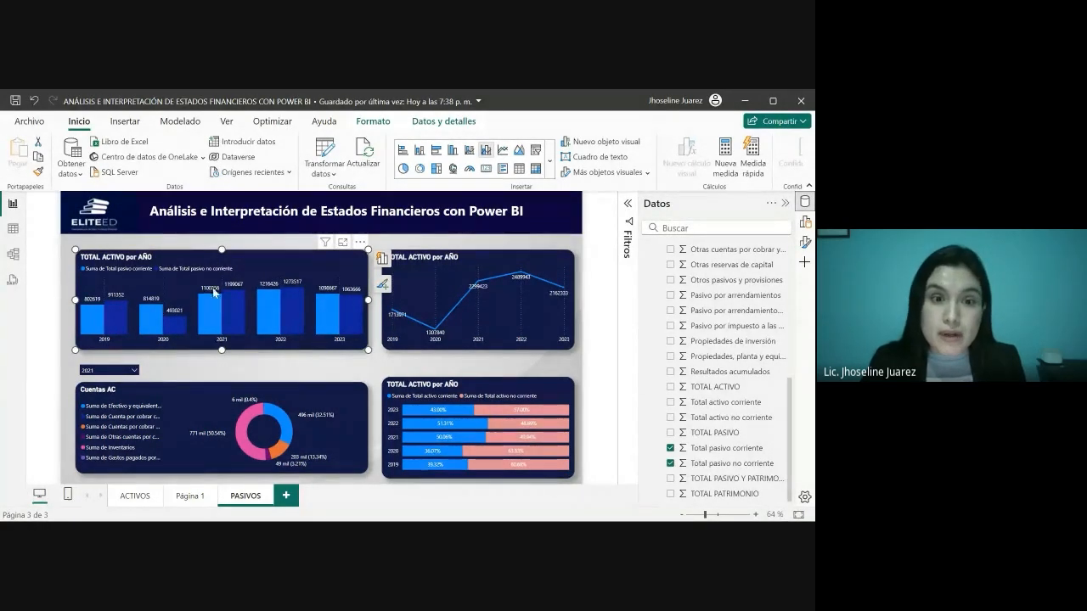
mouse_move(105, 324)
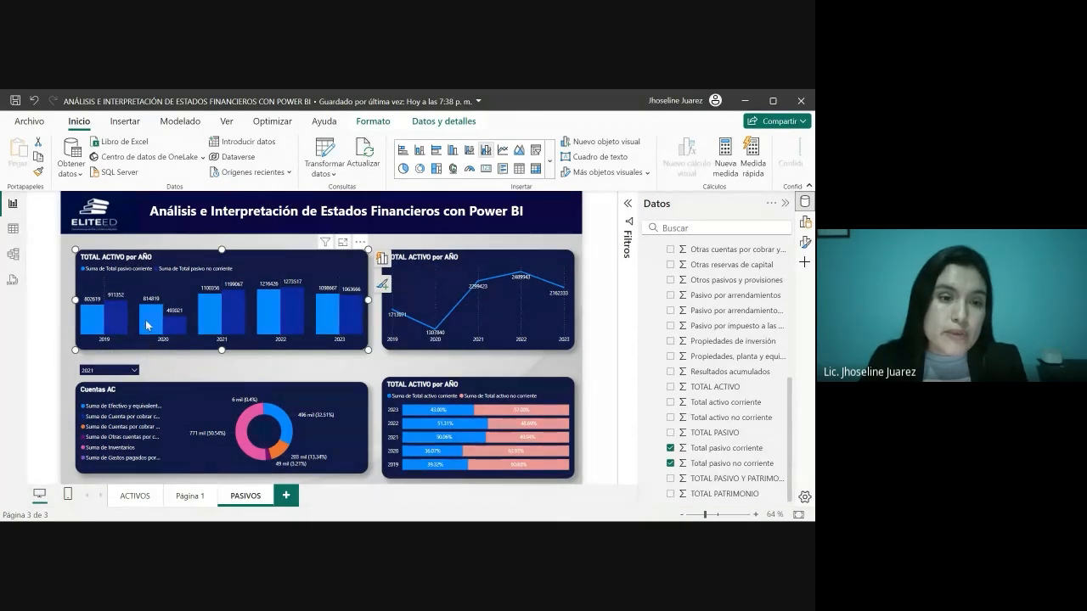
Change the title of the line chart by year to "TOTAL PASIVO por AÑO" on the PASIVOS page.
mouse_move(148, 325)
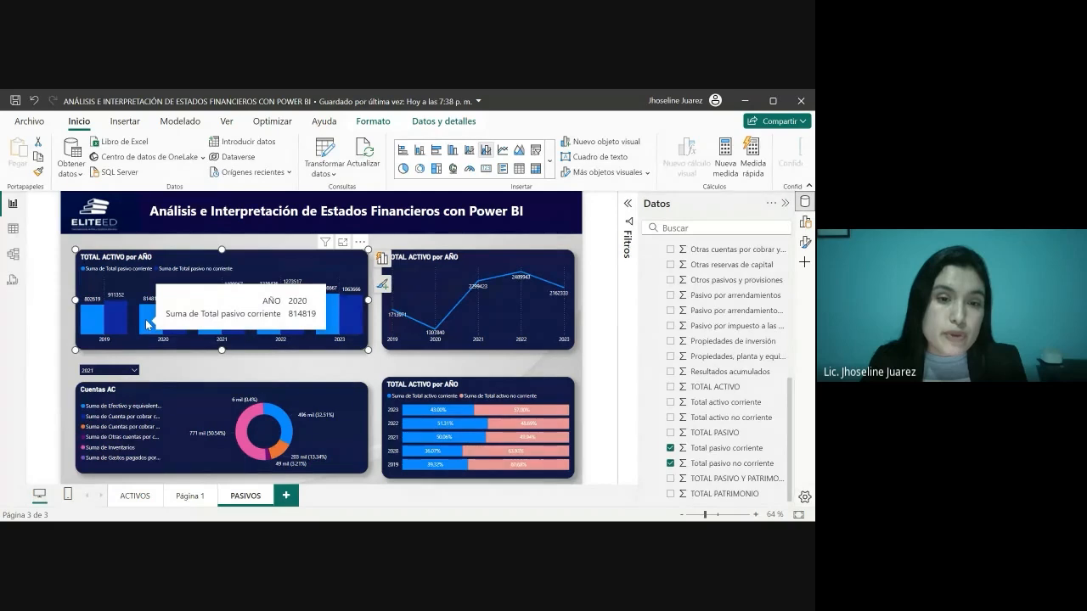
mouse_move(180, 331)
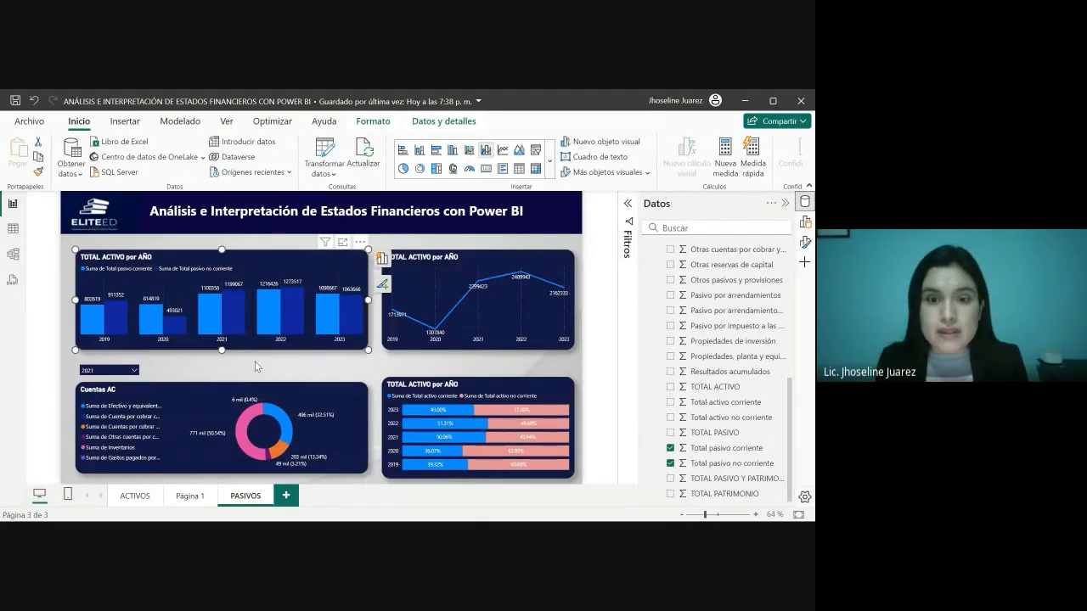
left_click(464, 261)
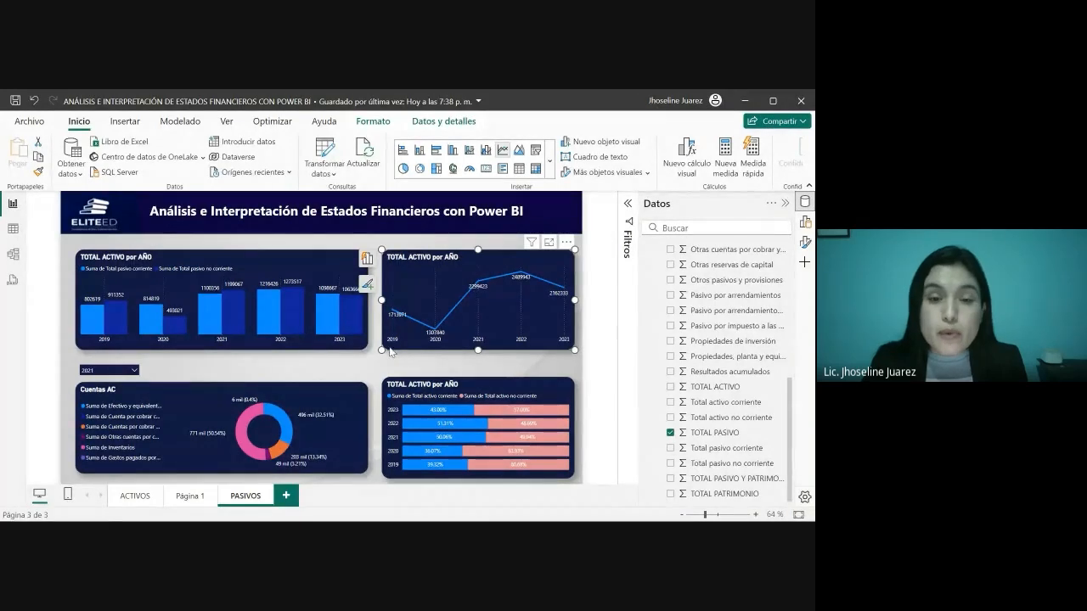
left_click(627, 205)
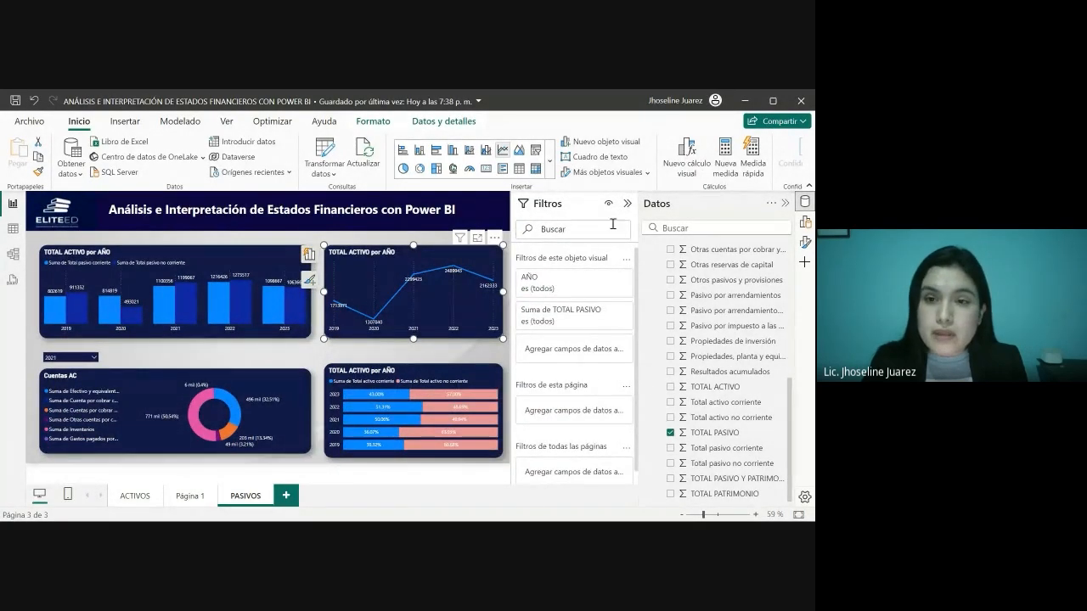
left_click(628, 203)
left_click(805, 242)
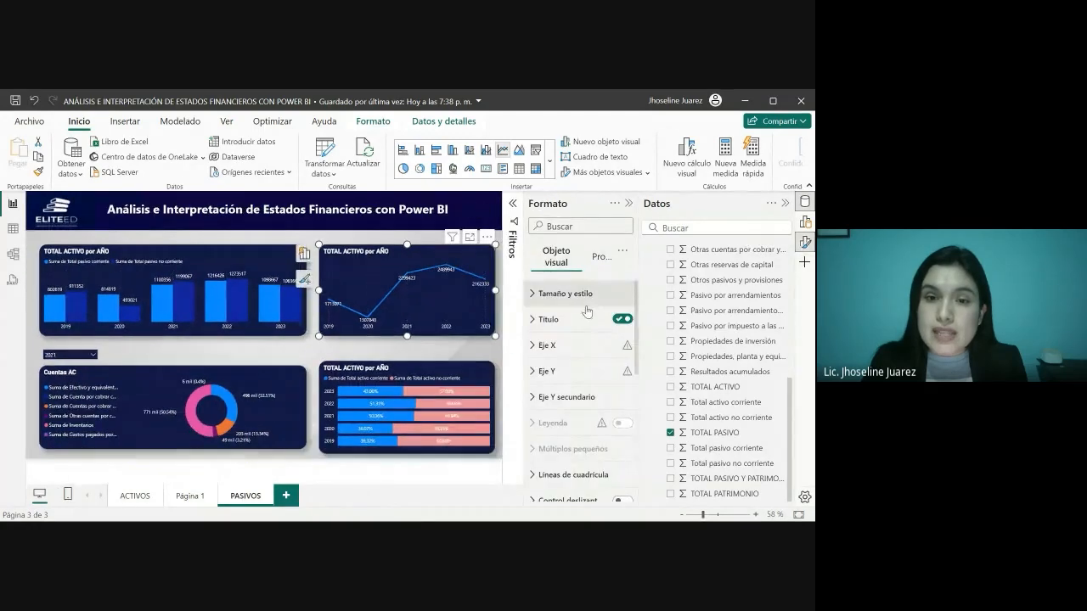
left_click(535, 320)
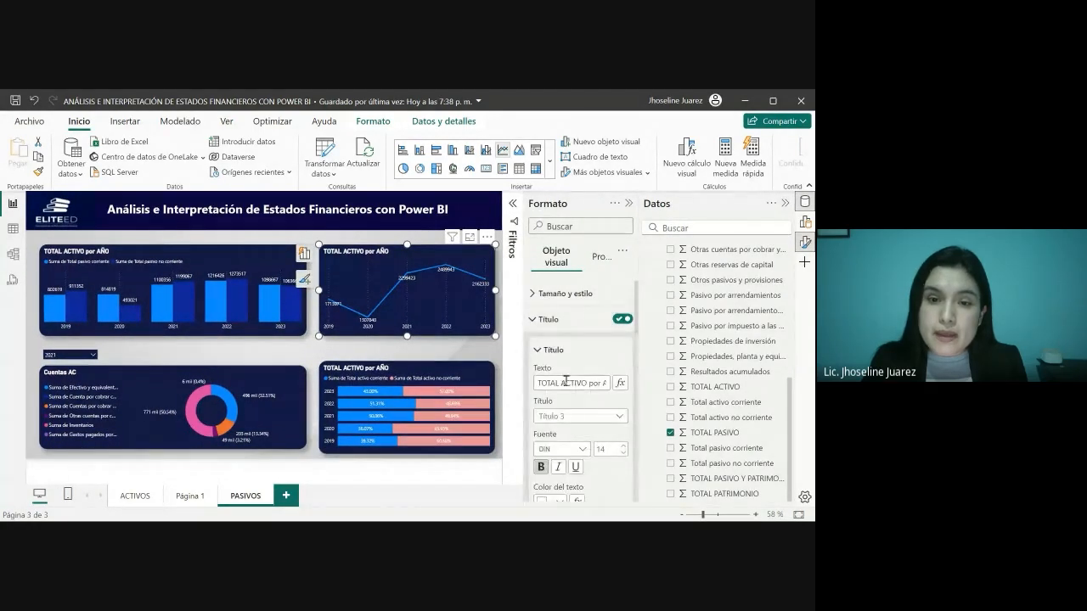
left_click_drag(589, 384, 562, 384)
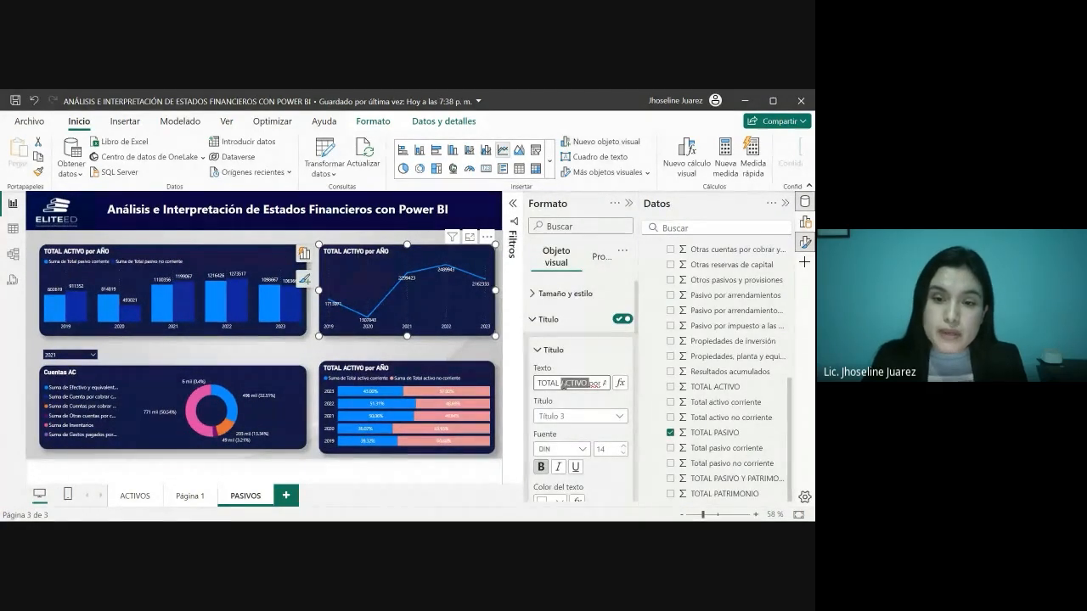
key("BackSpace")
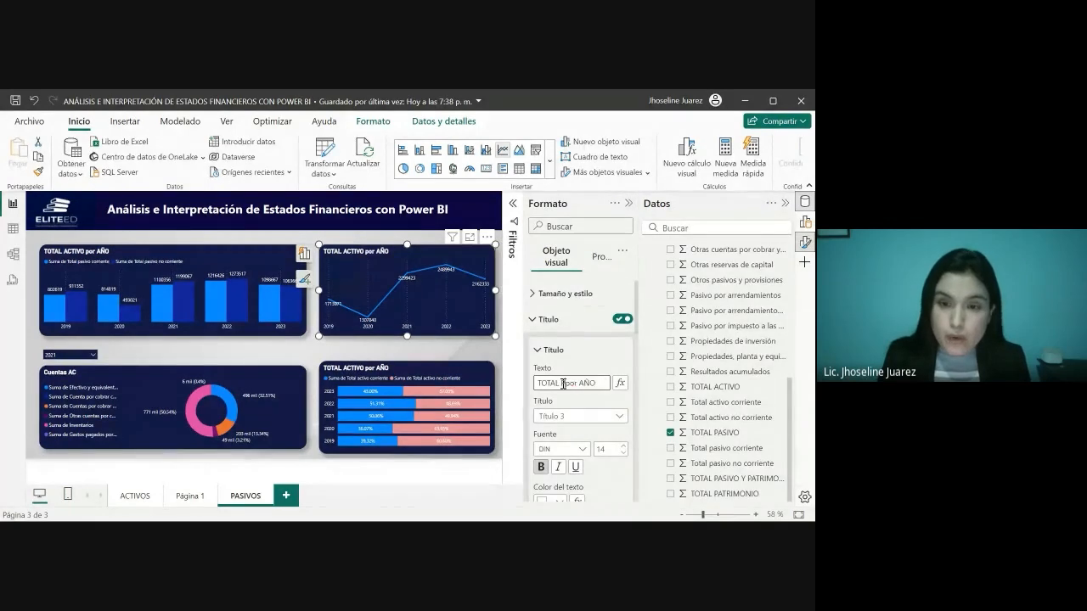
type("PAS")
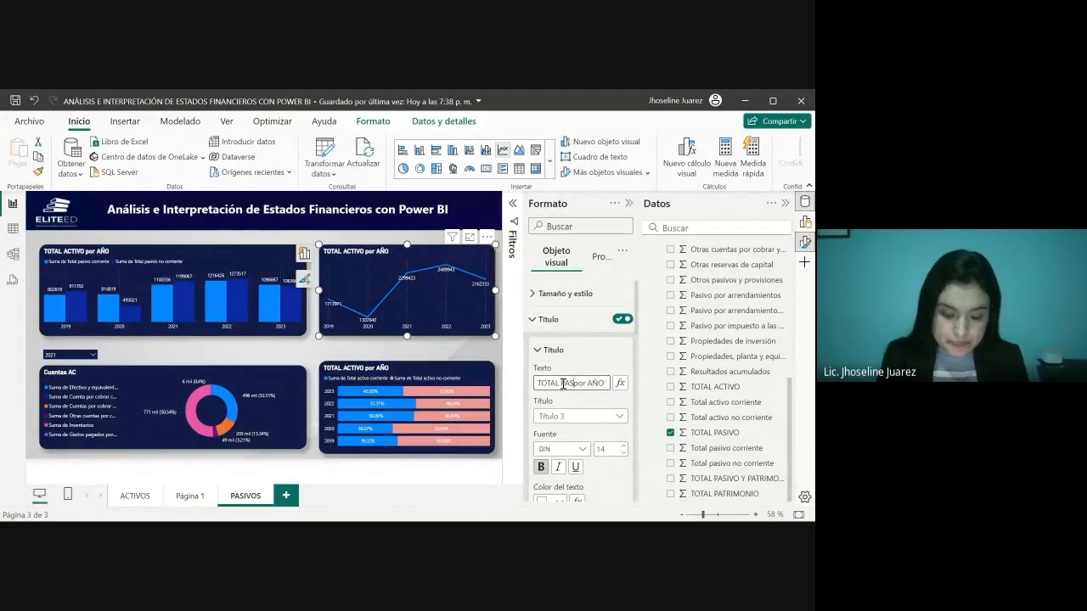
type("IVO")
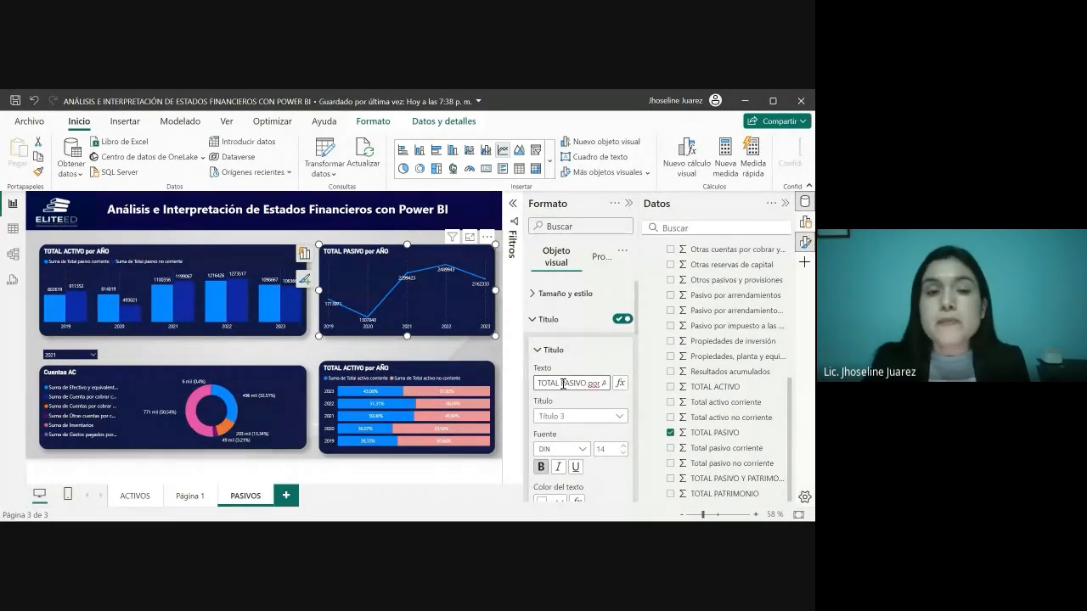
left_click(339, 240)
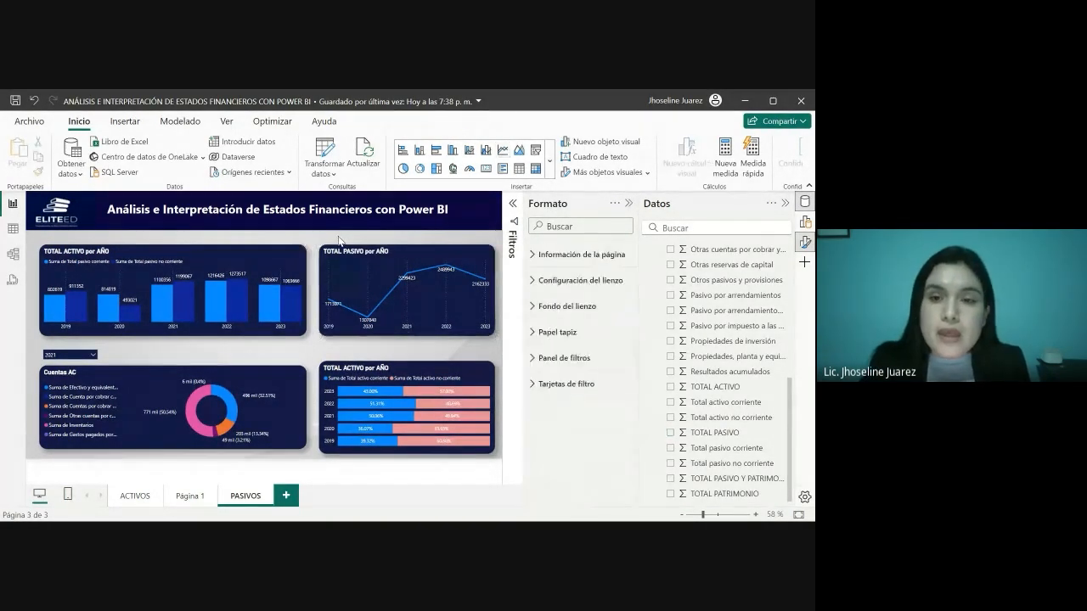
left_click(630, 204)
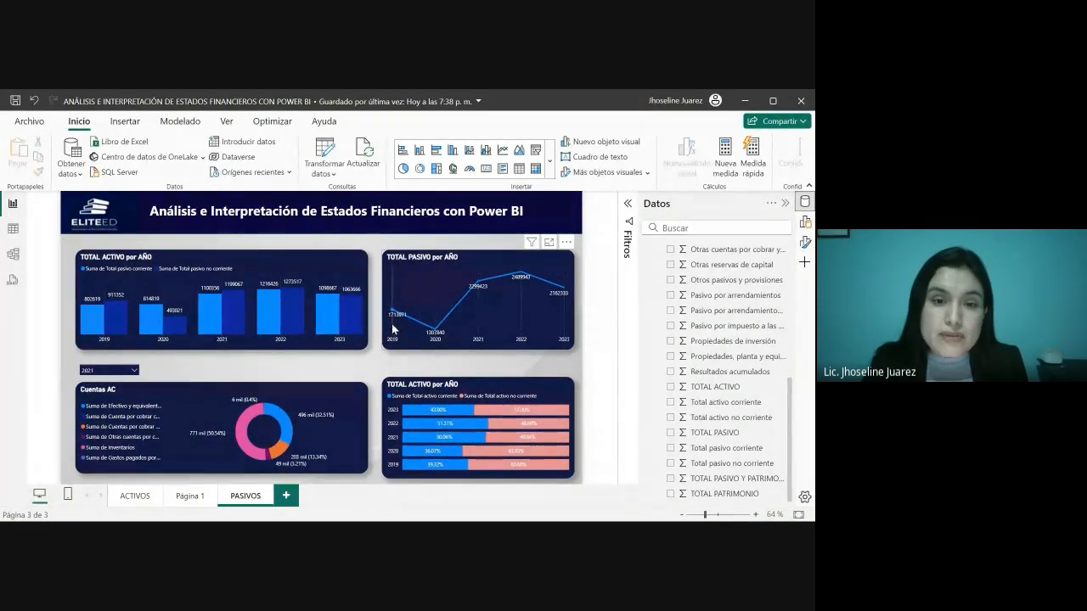
Retitle the column chart of current and non-current liabilities as "TOTAL PASIVO por AÑO".
mouse_move(393, 315)
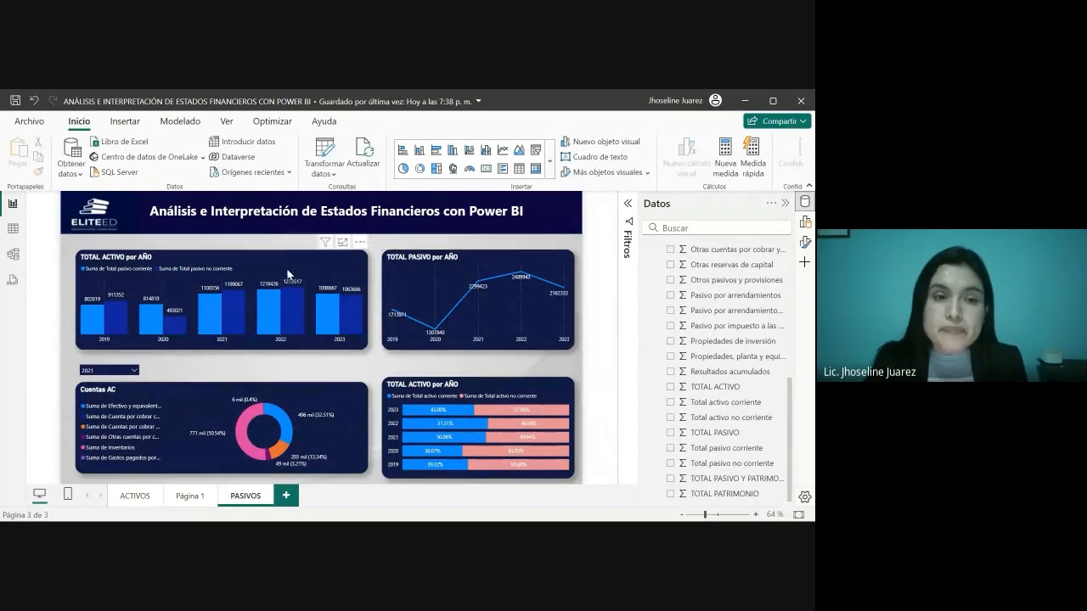
left_click(244, 259)
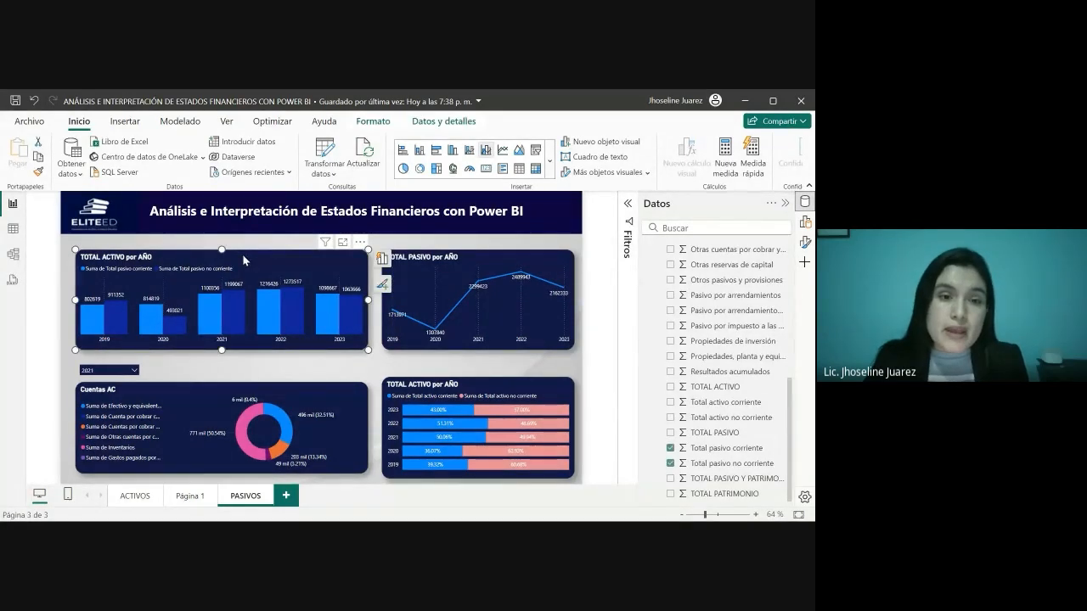
left_click(628, 205)
left_click(628, 205)
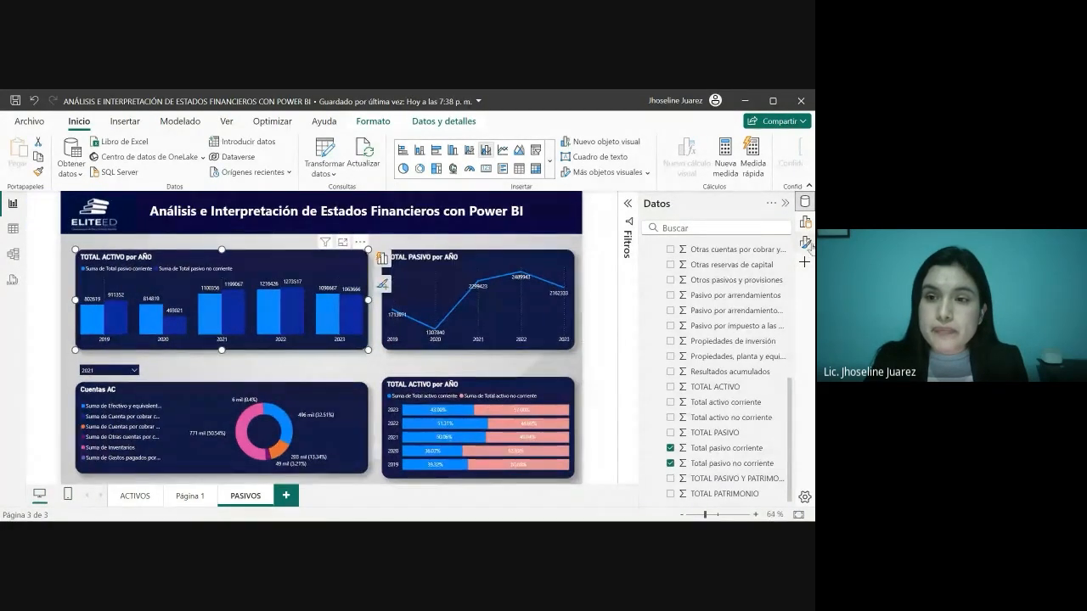
left_click(805, 242)
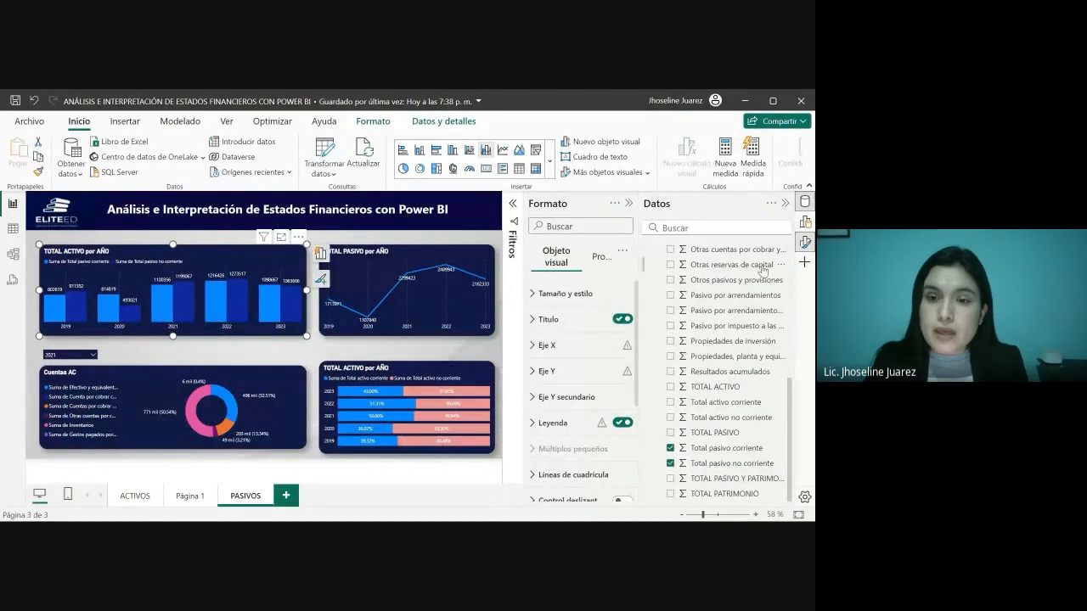
left_click(545, 319)
double_click(578, 383)
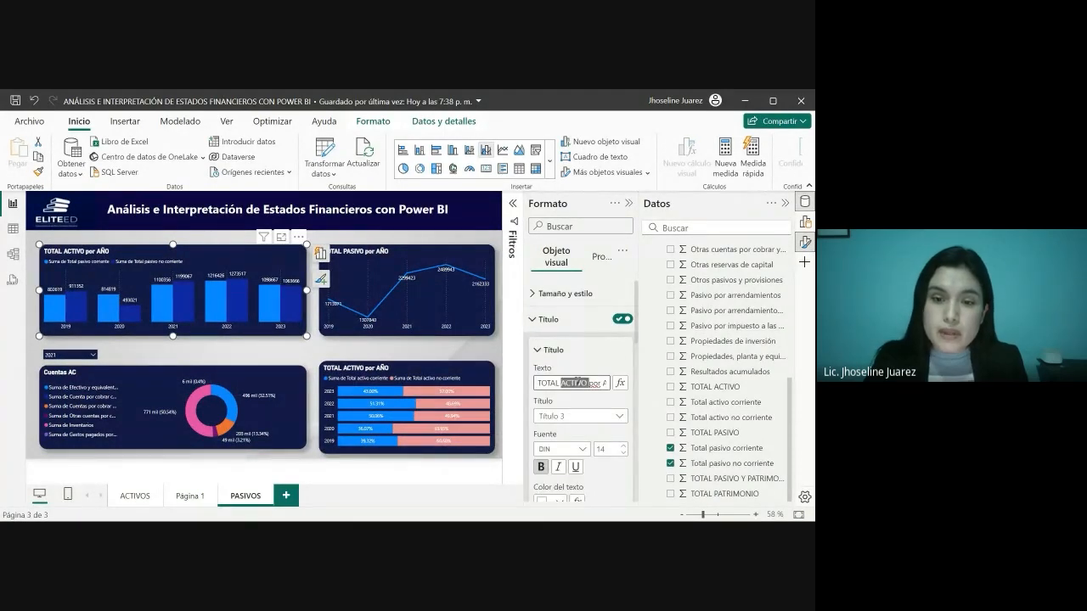
type("PASIVO")
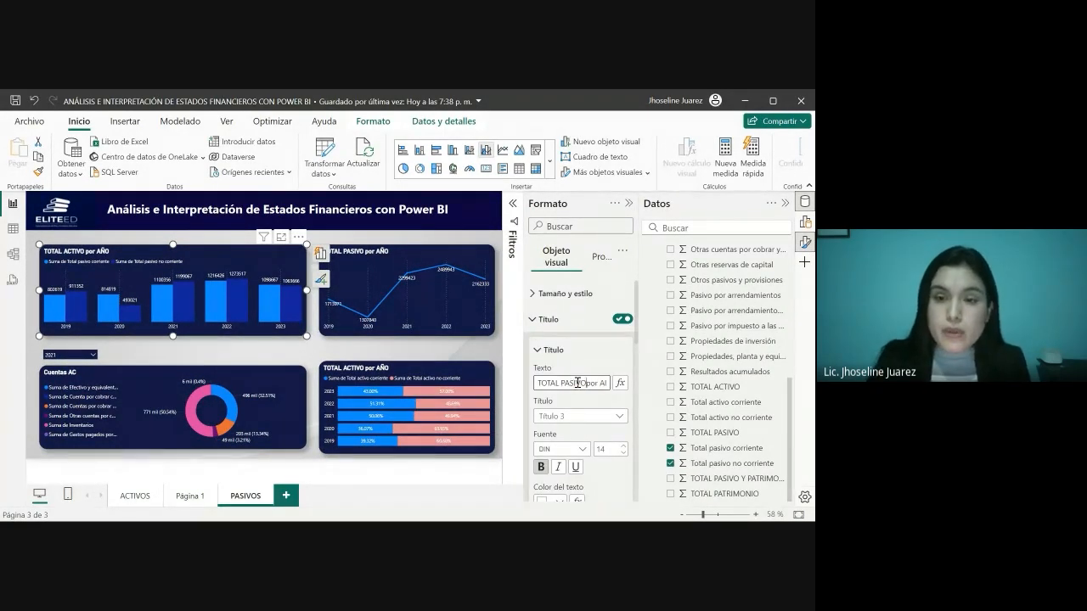
left_click(227, 335)
left_click(249, 348)
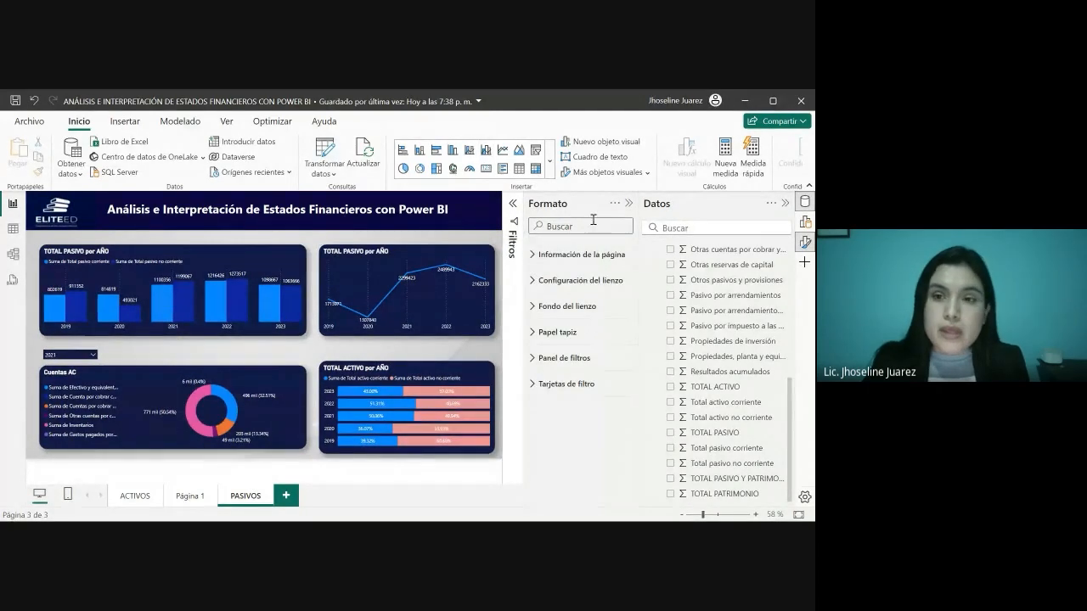
left_click(629, 204)
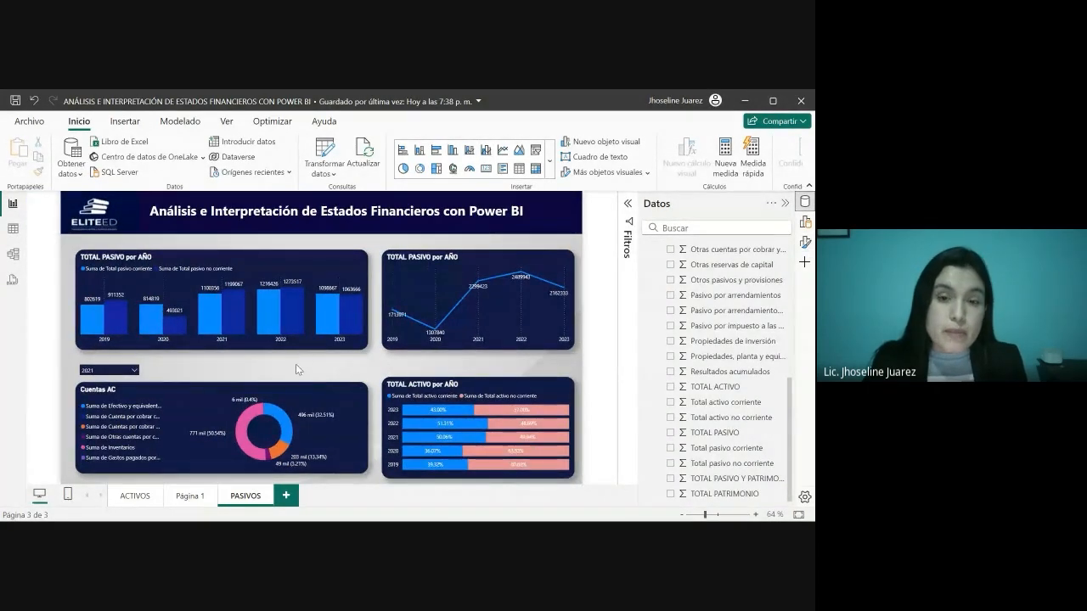